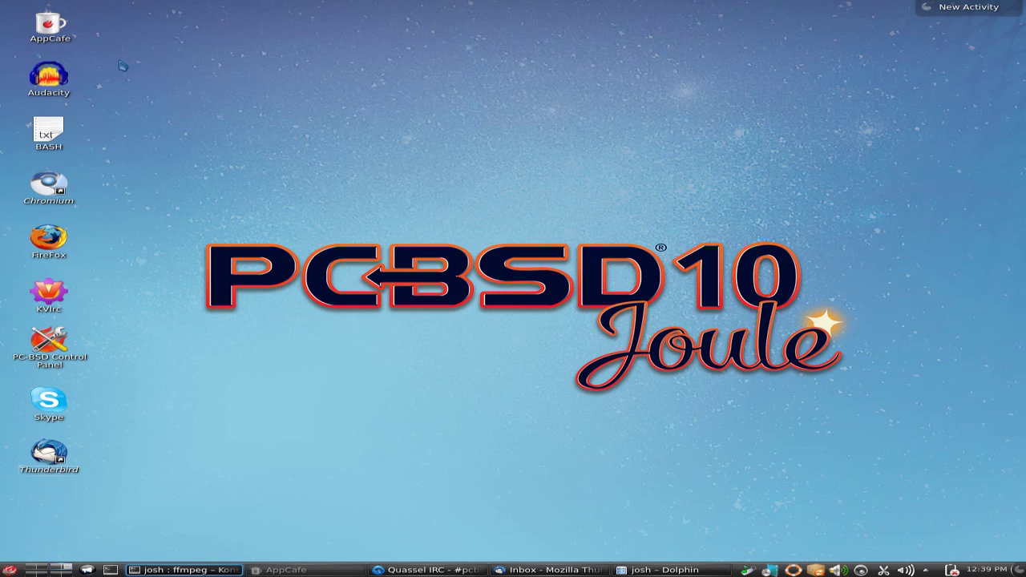
Launch AppCafe from the desktop, authorise it with the account password, and look through the installed programs
click(49, 26)
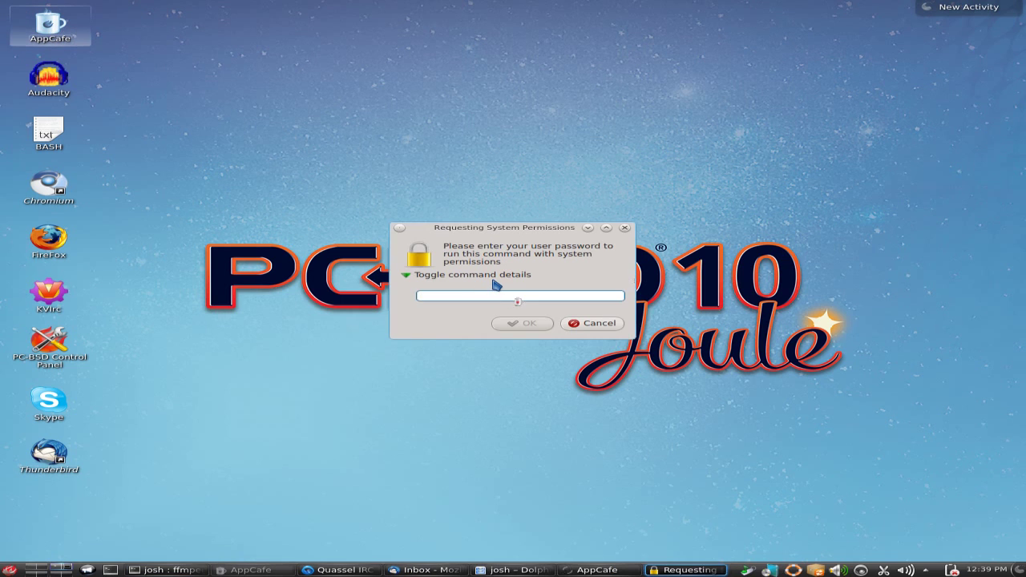
text(********)
key(Return)
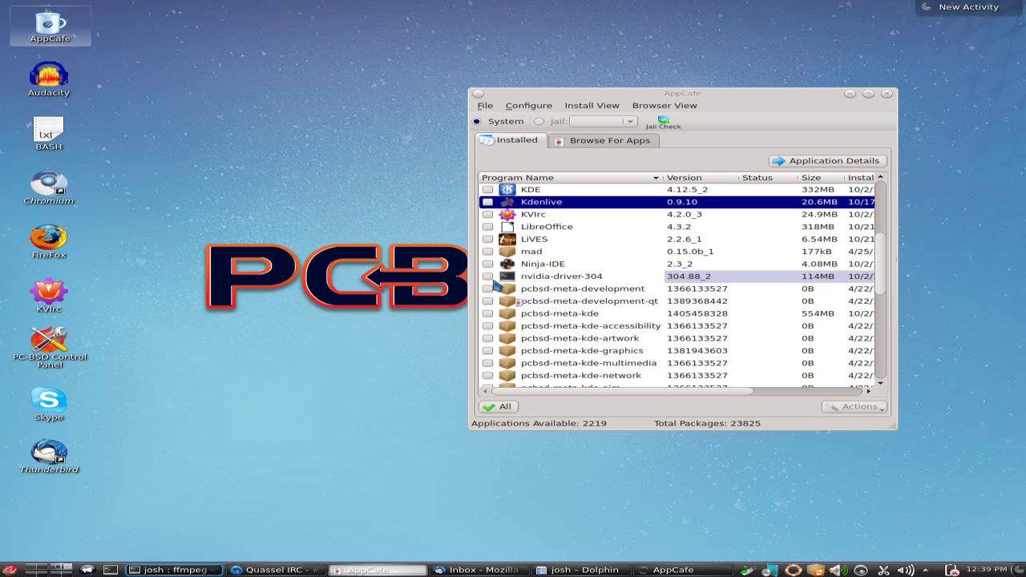
scroll(728, 263, up, 2)
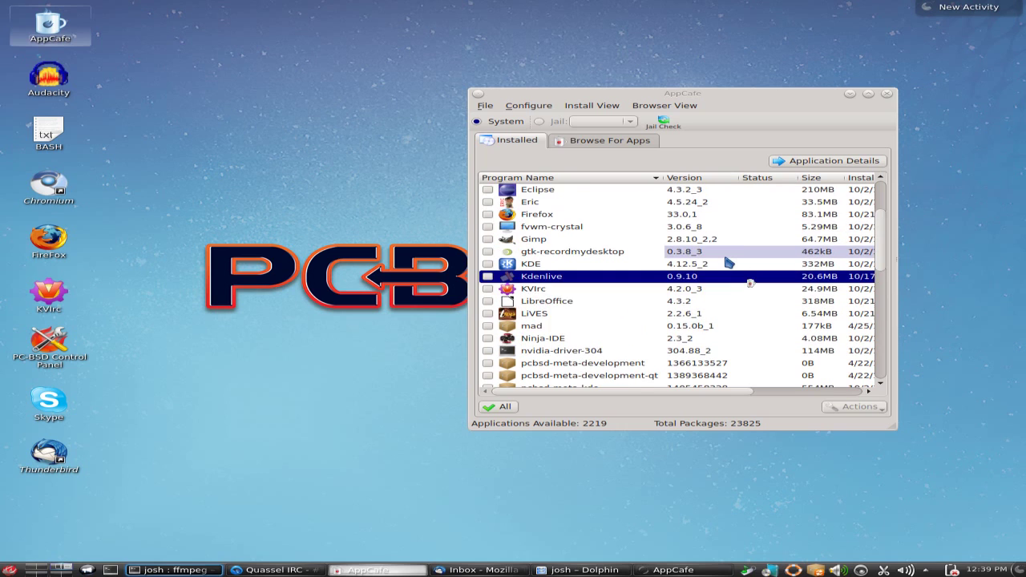
scroll(729, 263, up, 1)
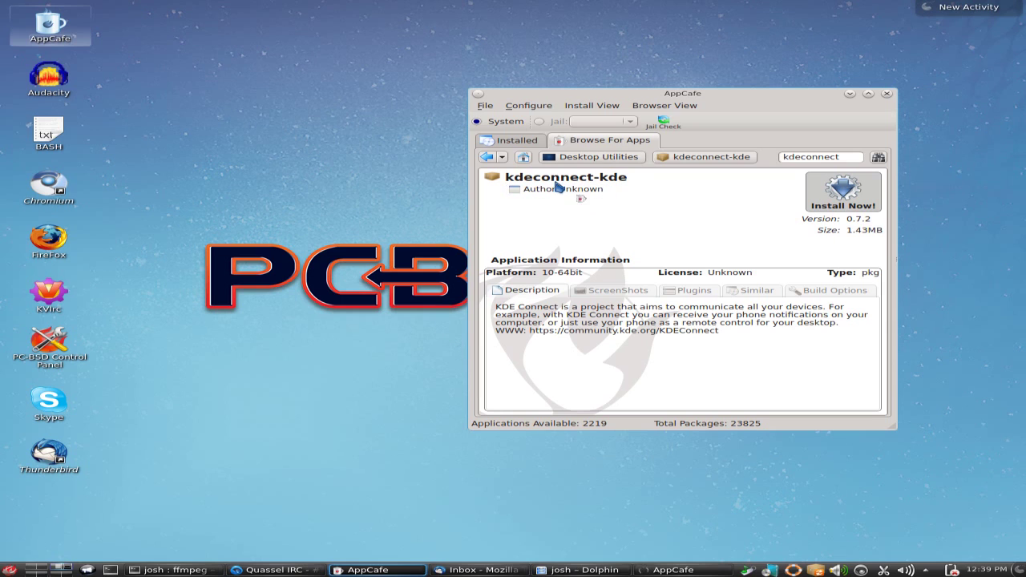
Return to the AppCafe browsing home page and search for kdeconnect with Raw Packages turned off
click(523, 157)
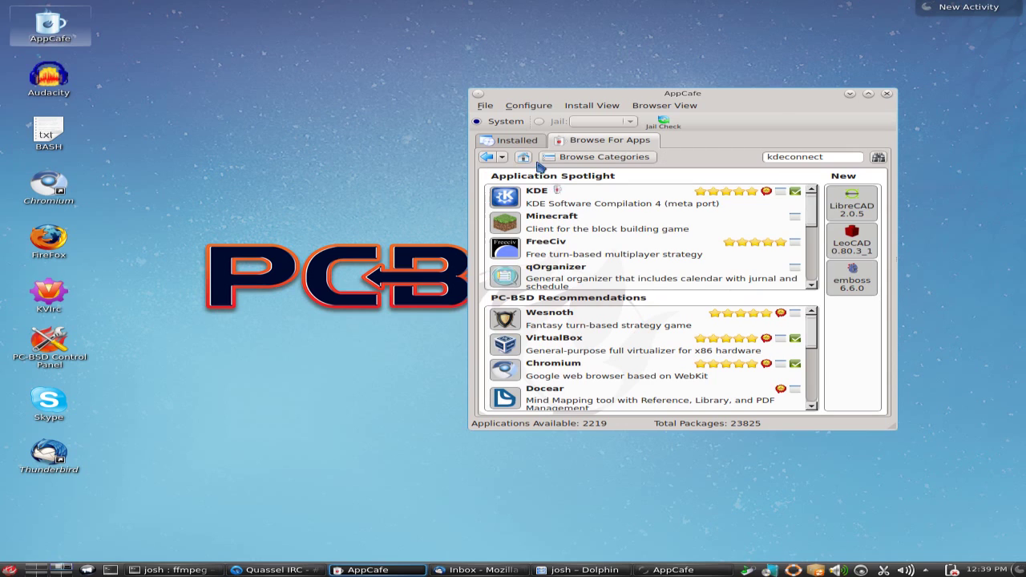
click(665, 105)
click(669, 118)
click(661, 106)
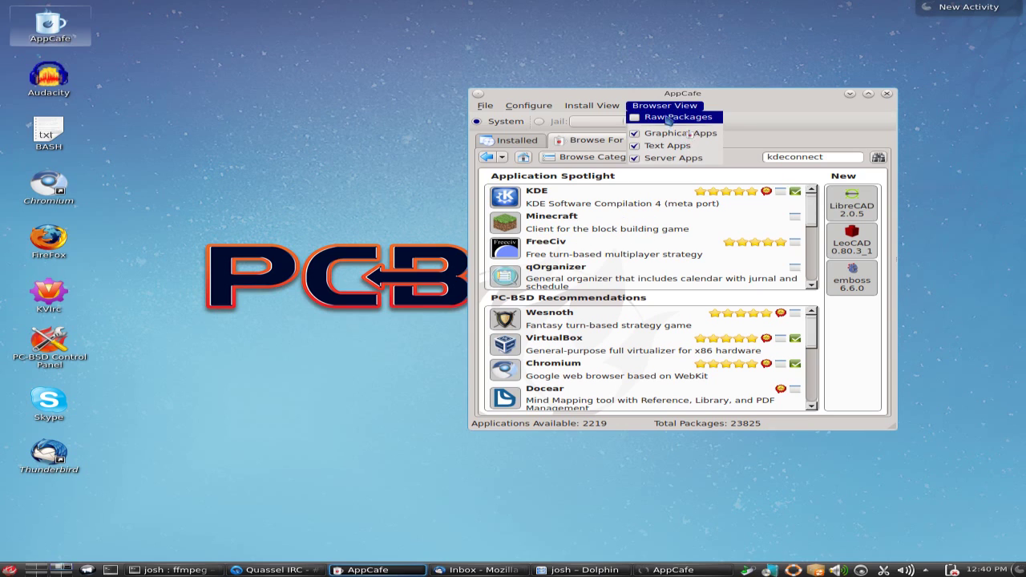
click(669, 118)
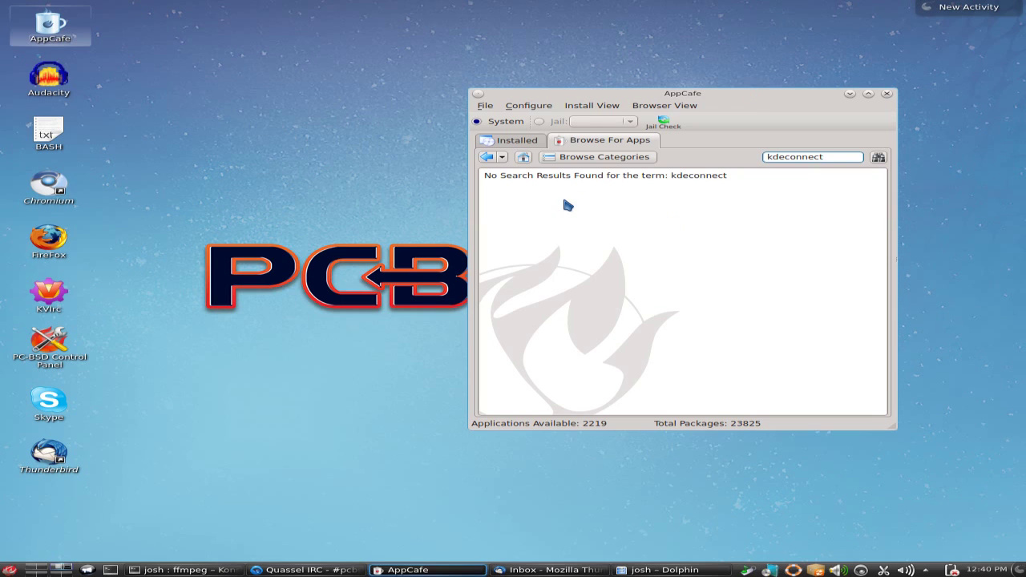
Include Raw Packages in the AppCafe browser and repeat the search for kdeconnect
click(666, 105)
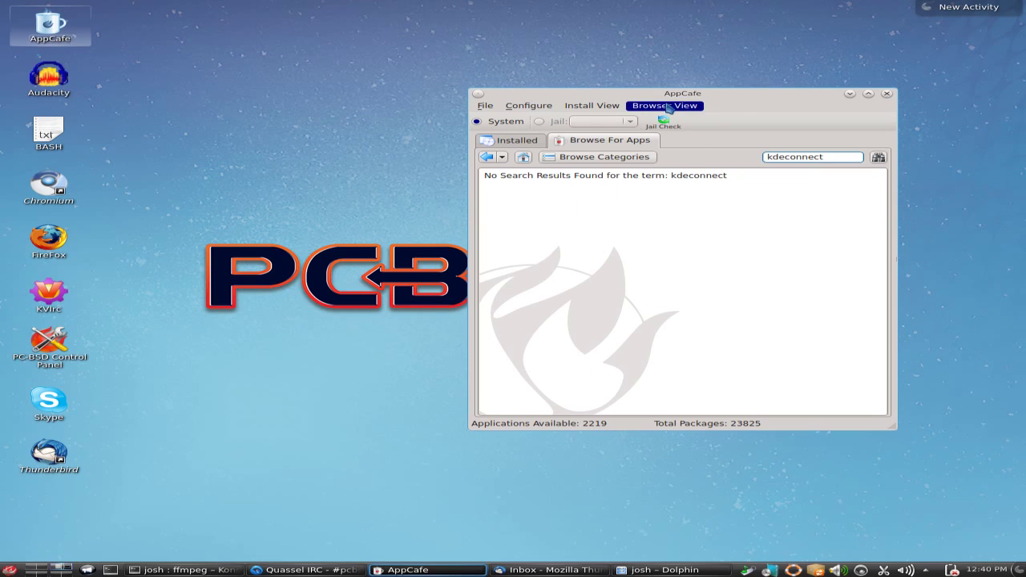
click(667, 106)
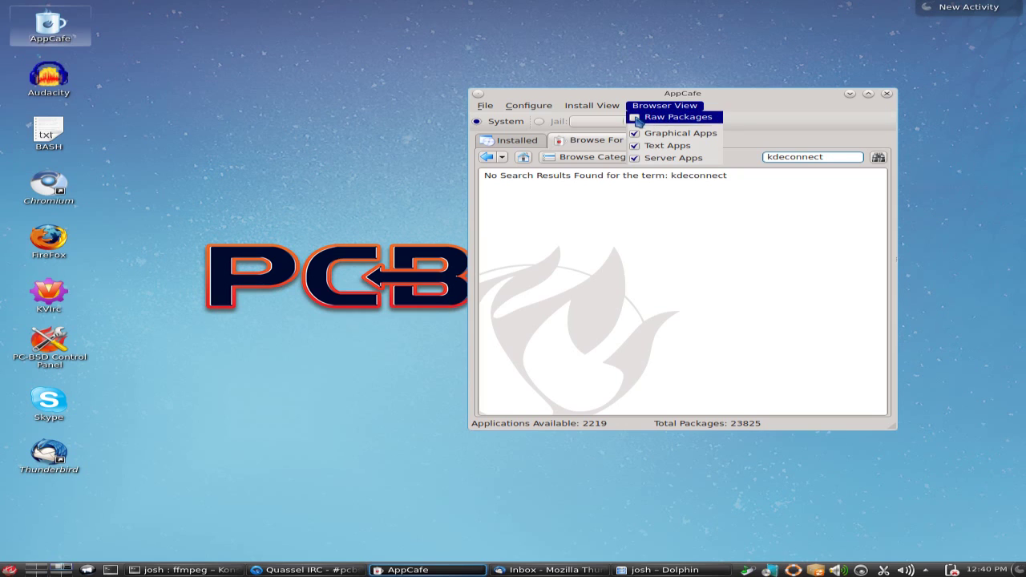
click(638, 118)
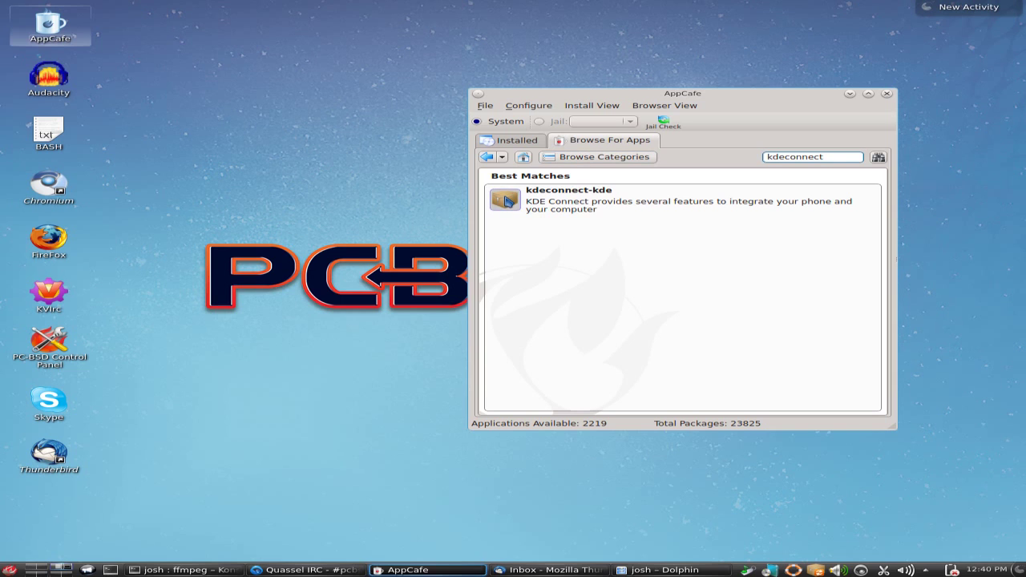
Install the kdeconnect-kde package from its application page and close AppCafe
click(506, 202)
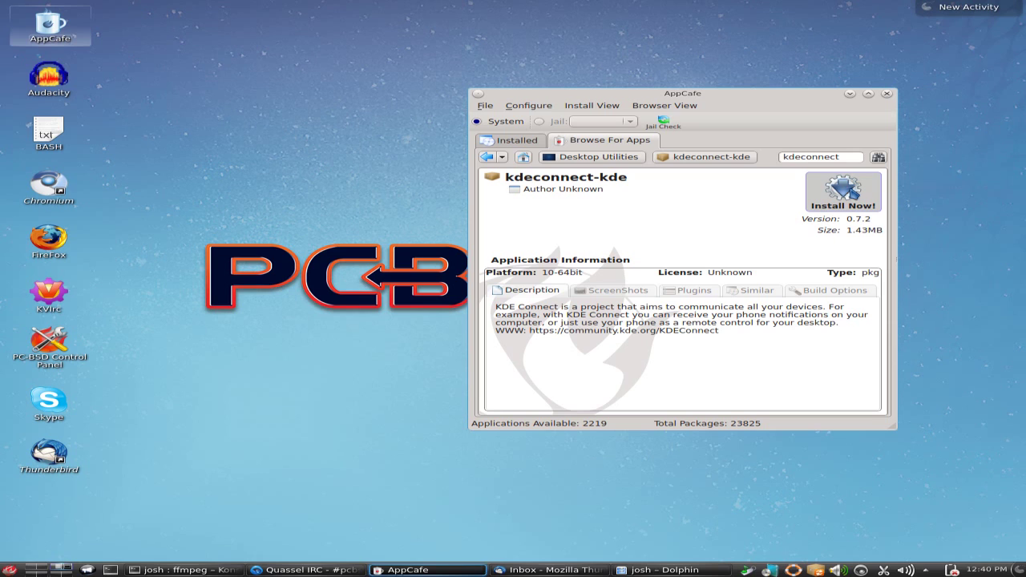
click(842, 186)
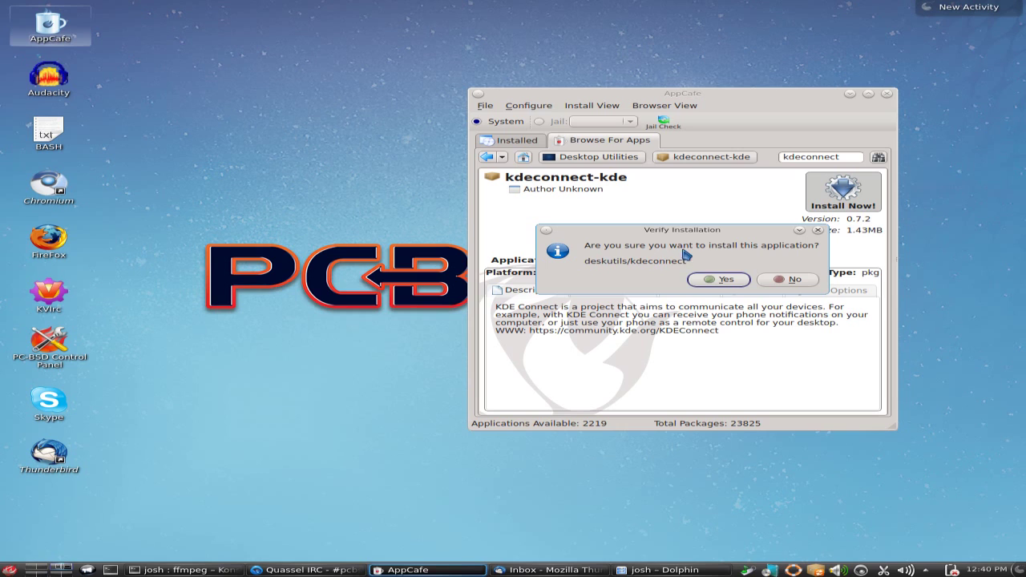
click(718, 279)
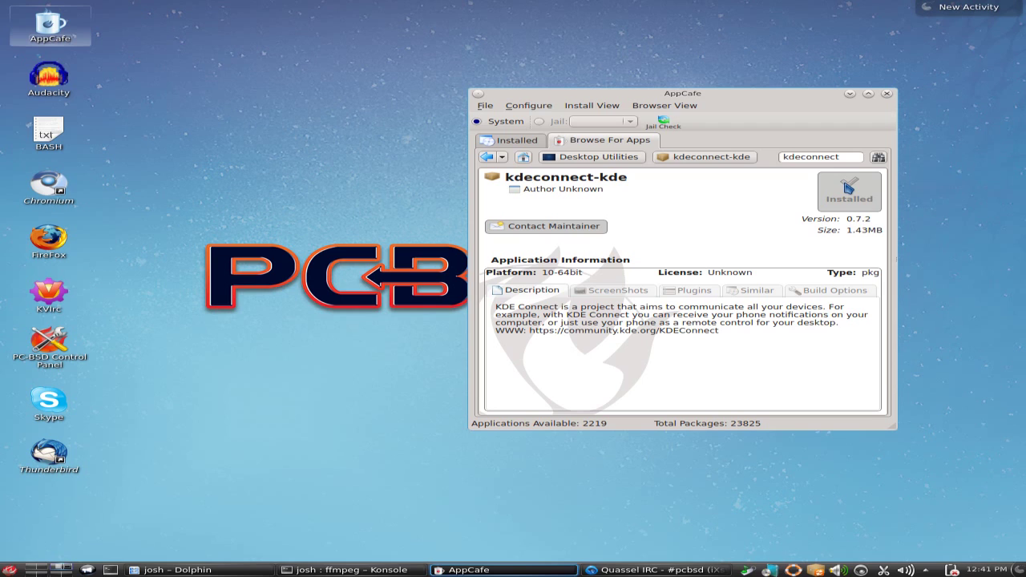
click(887, 95)
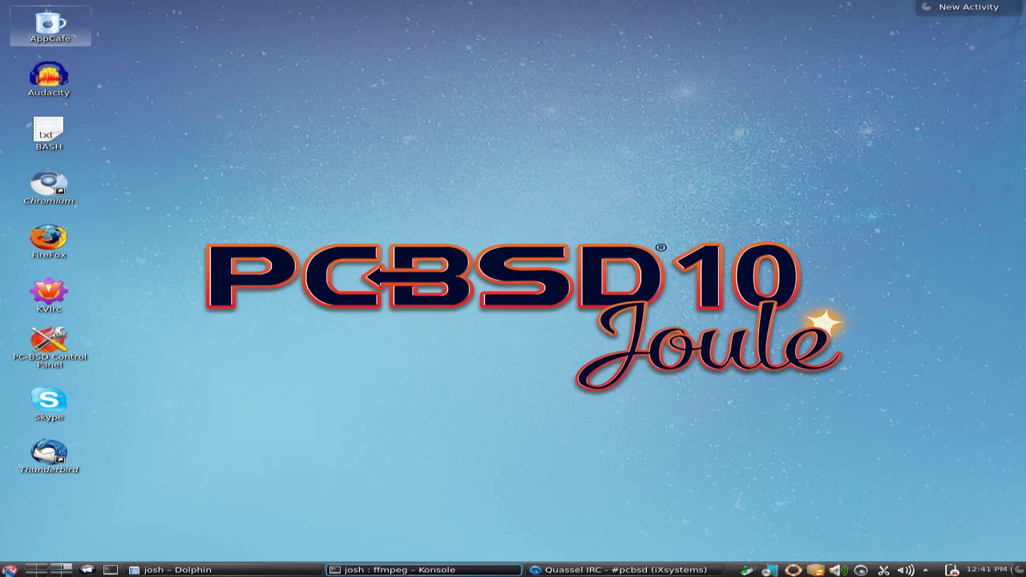
Open System Settings, bring its window into view, and open the KDE Connect module under Hardware
click(9, 571)
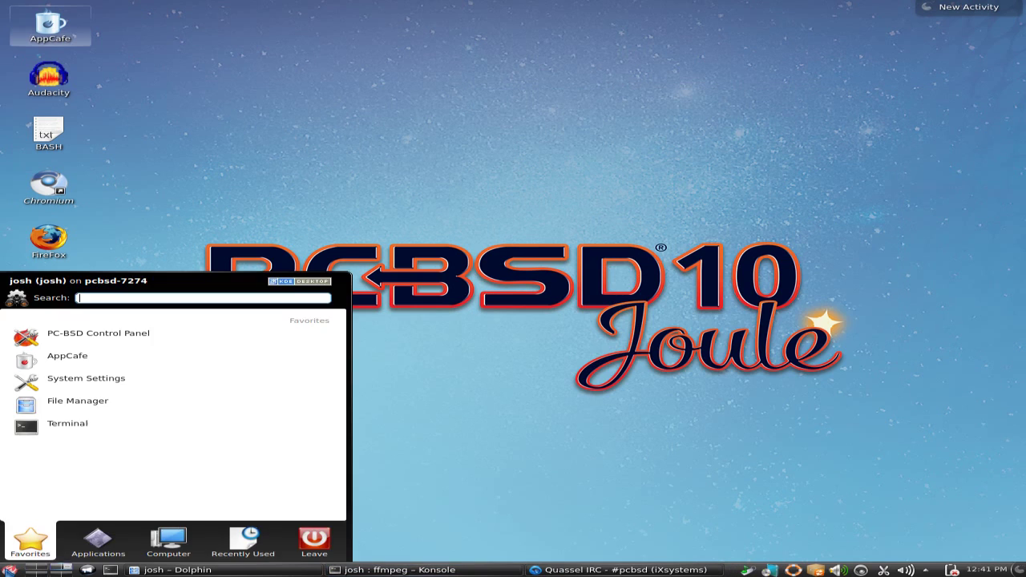
click(66, 389)
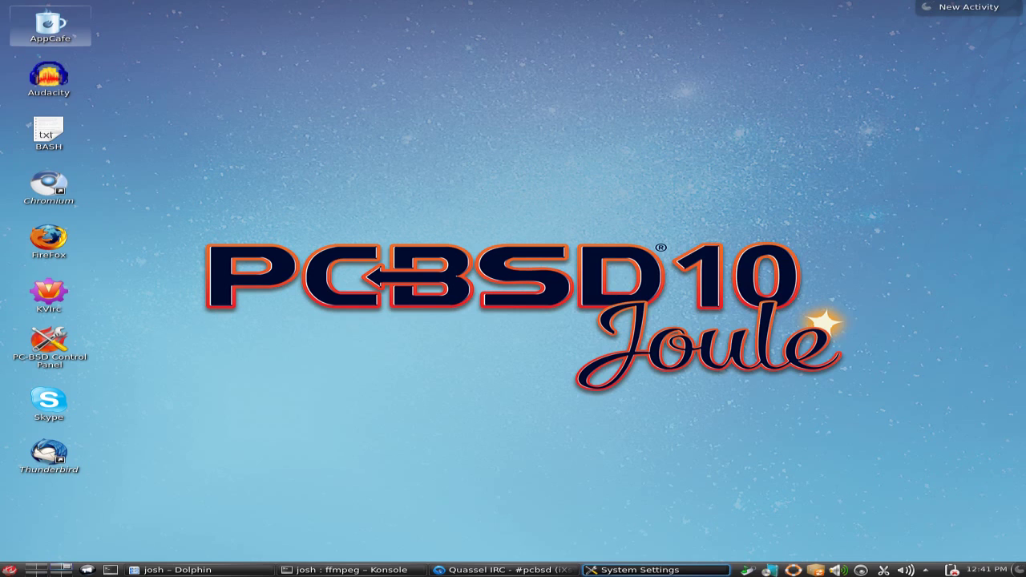
drag(884, 92, 362, 94)
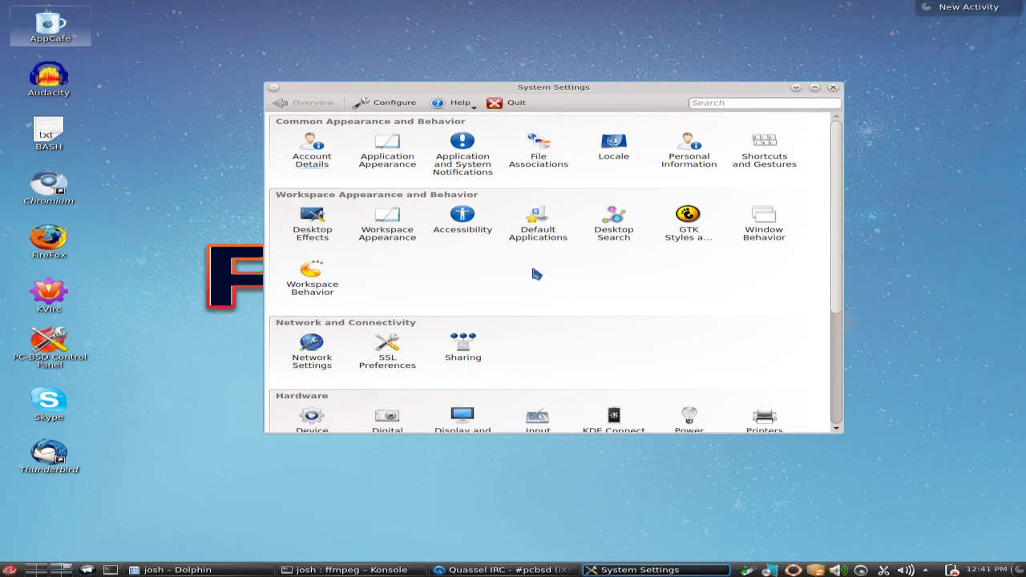
scroll(650, 268, down, 3)
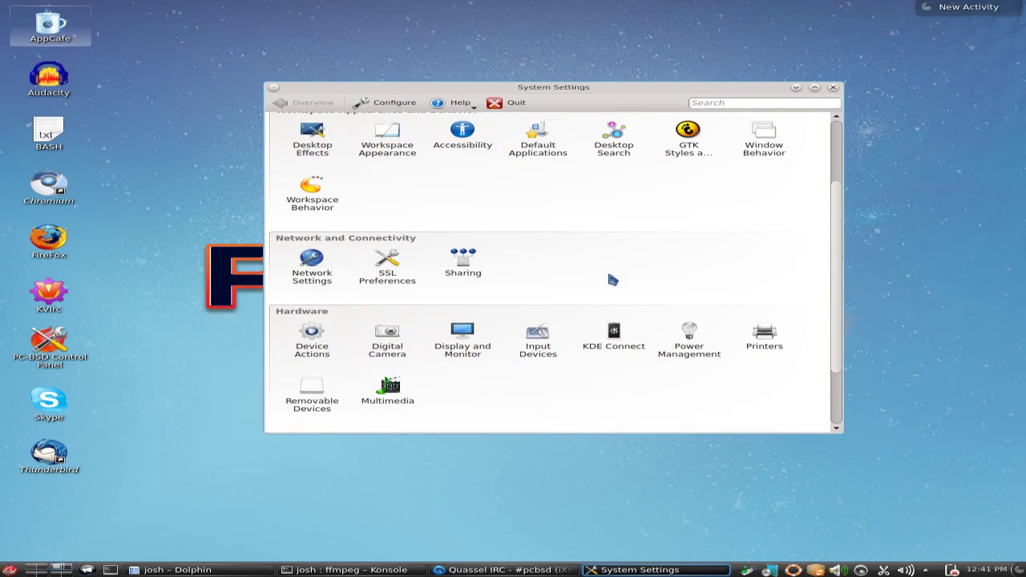
click(611, 336)
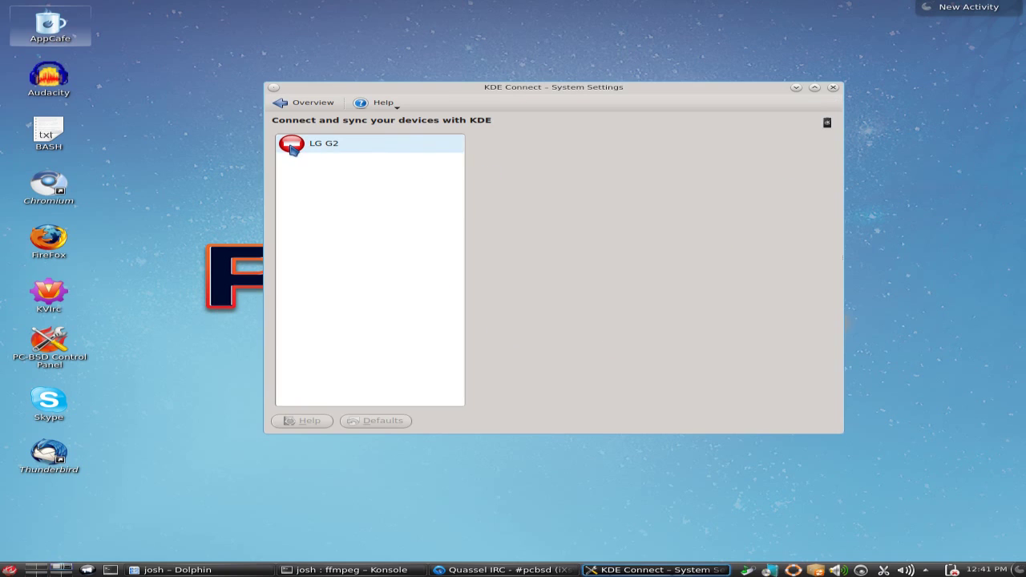
Select the LG G2 device, review its KDE Connect plugins, and minimize the settings window
click(333, 144)
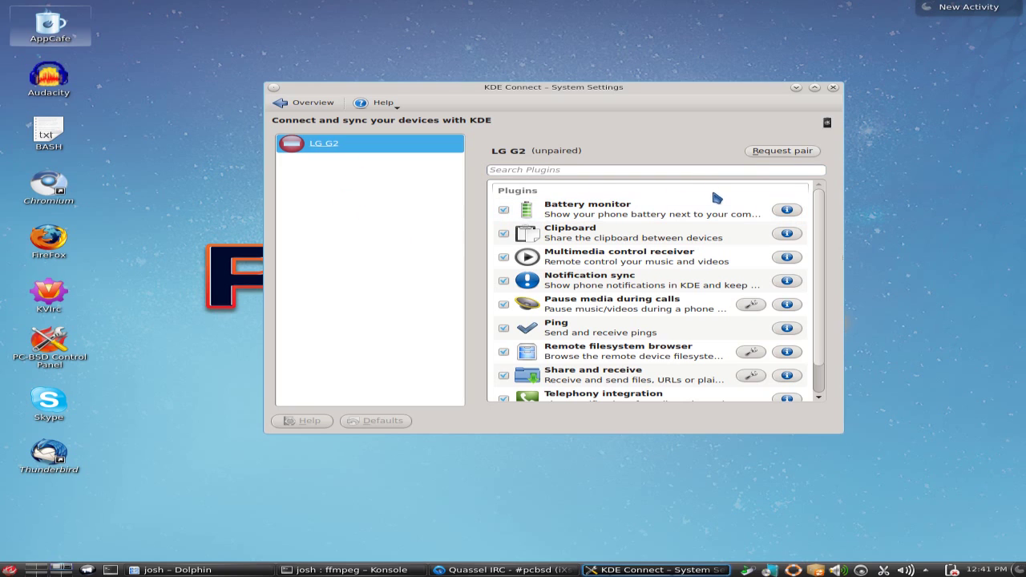
scroll(706, 210, down, 2)
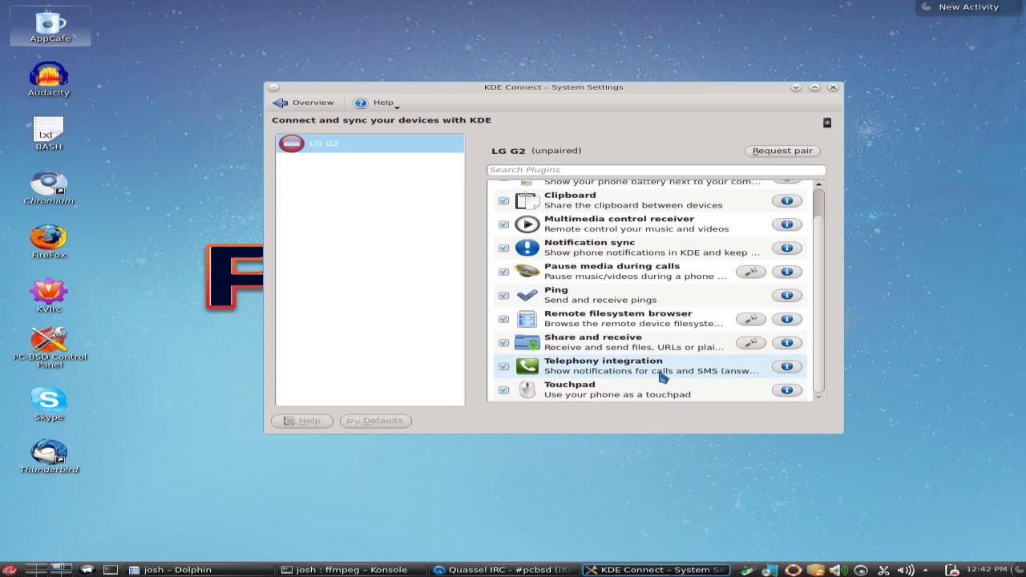
scroll(664, 377, up, 1)
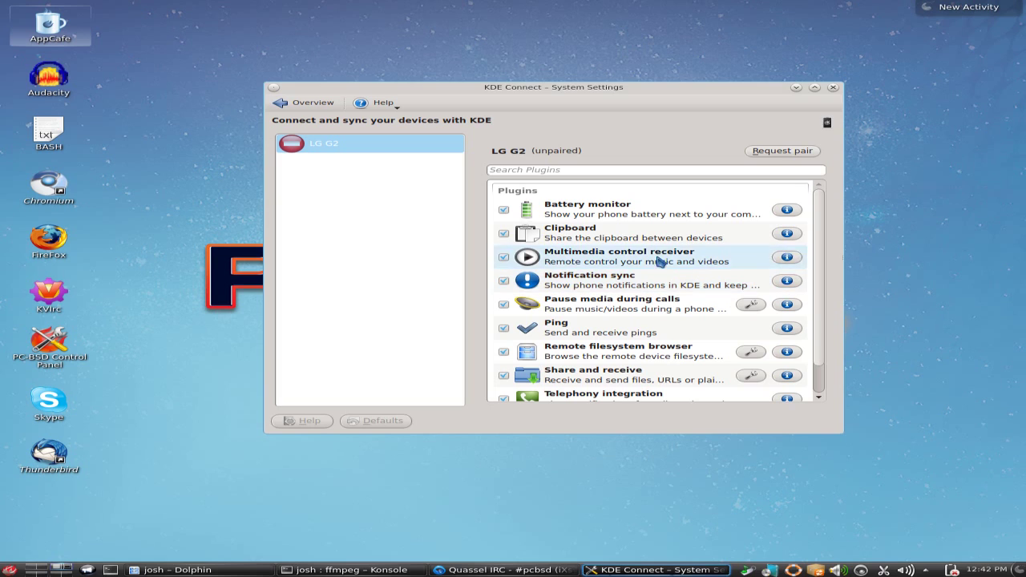
click(335, 234)
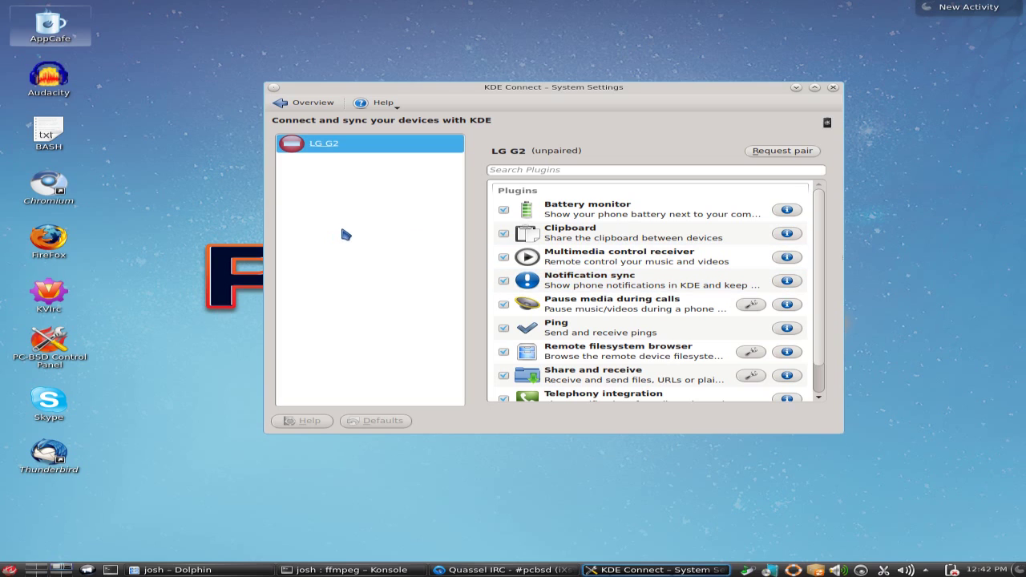
click(797, 88)
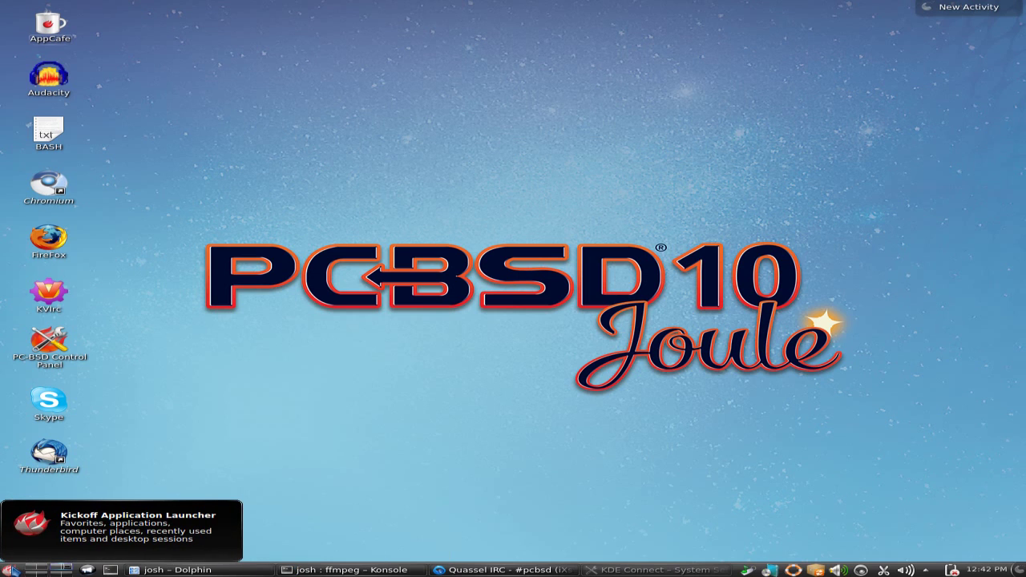
Bring up Konsole and run "sudo kate /etc/pf.conf", entering the account password and dismissing Kate's tip of the day
click(335, 571)
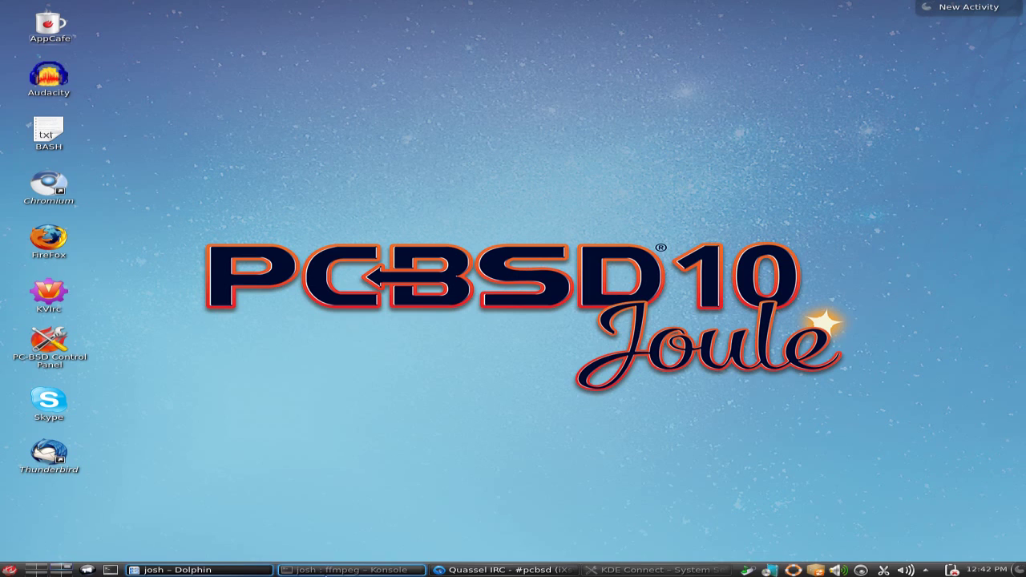
key(alt+Tab)
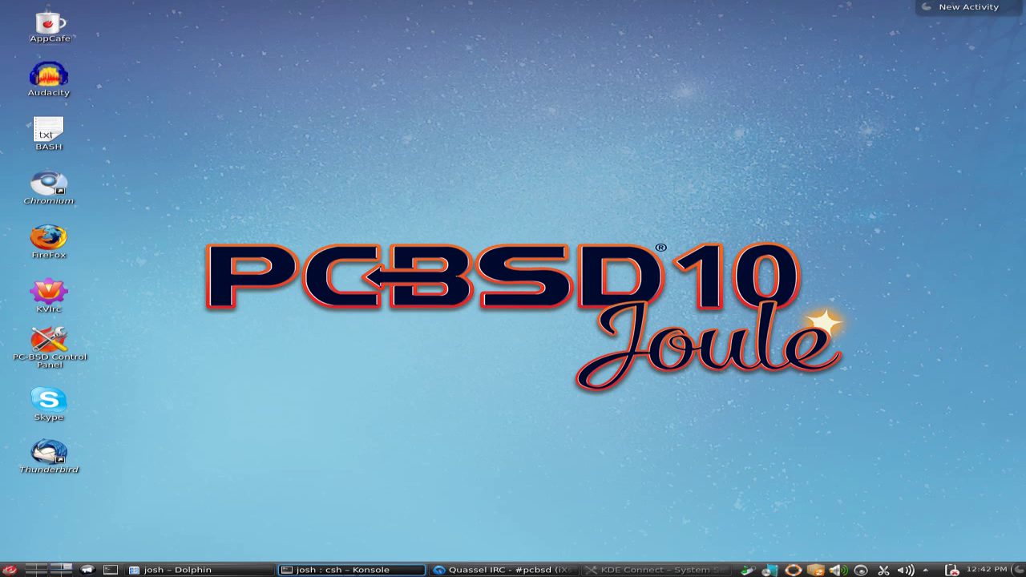
drag(1018, 40, 367, 14)
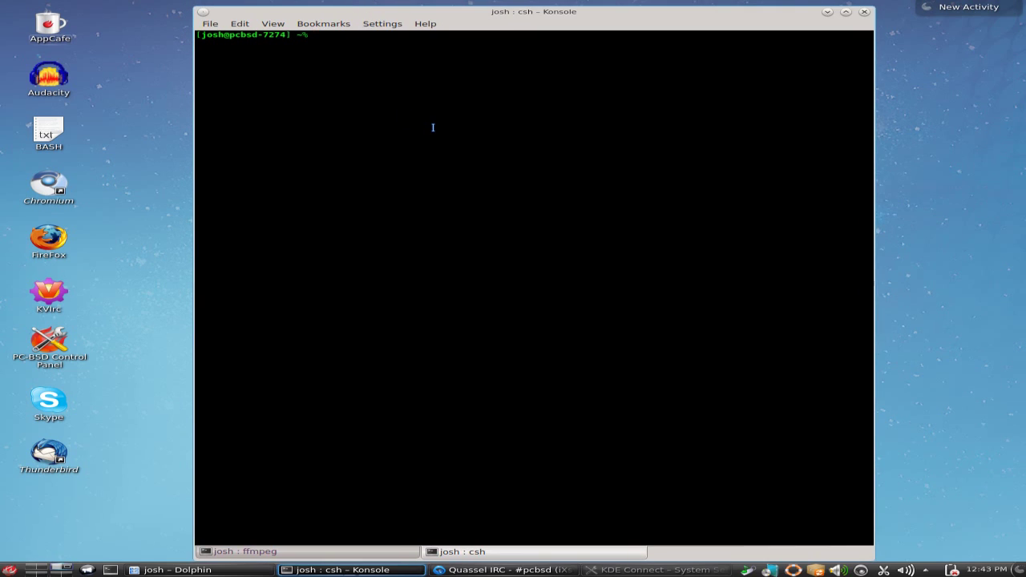
text(sudo kate /etc/pf.conf)
key(Return)
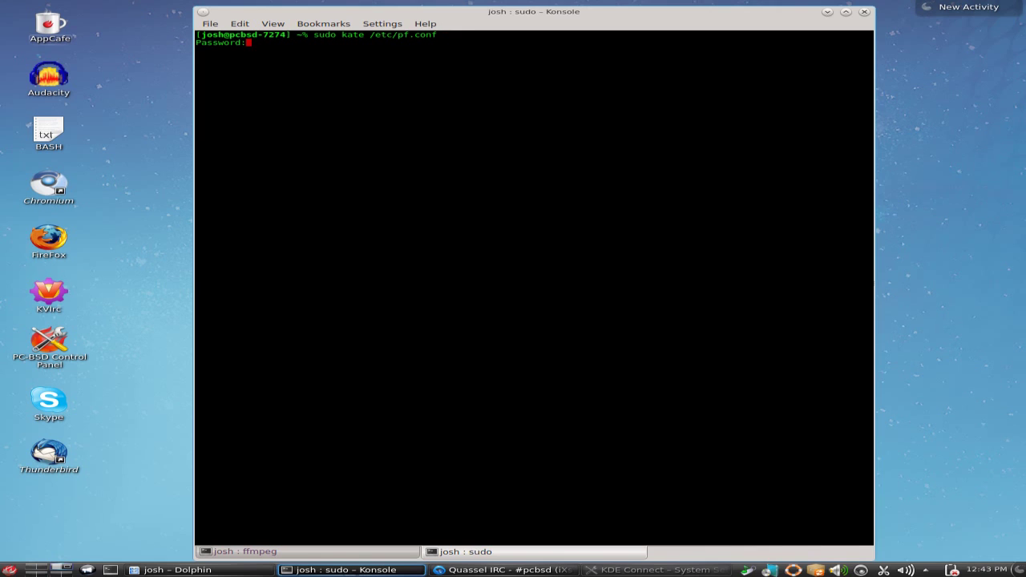
key(Return)
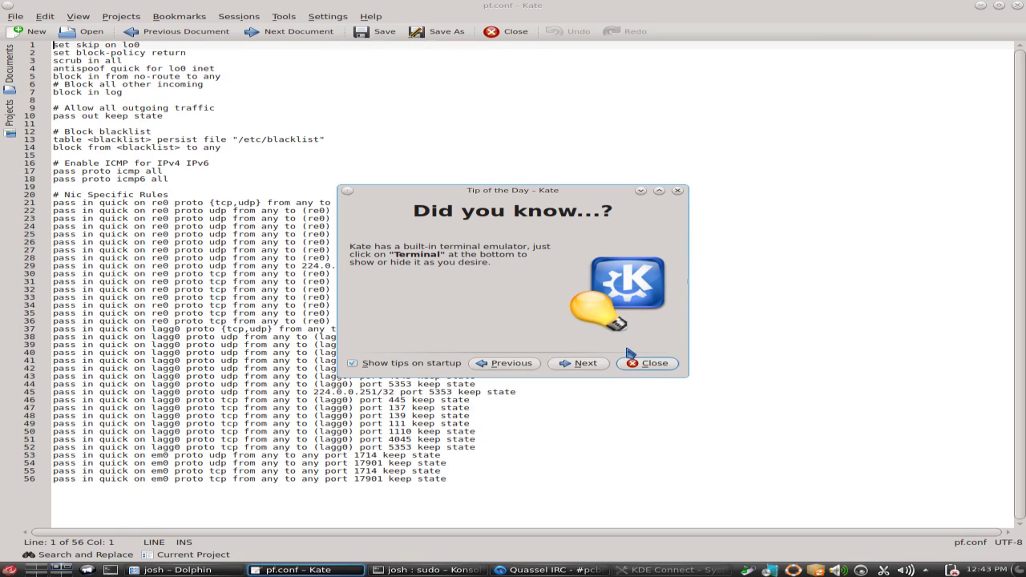
click(647, 365)
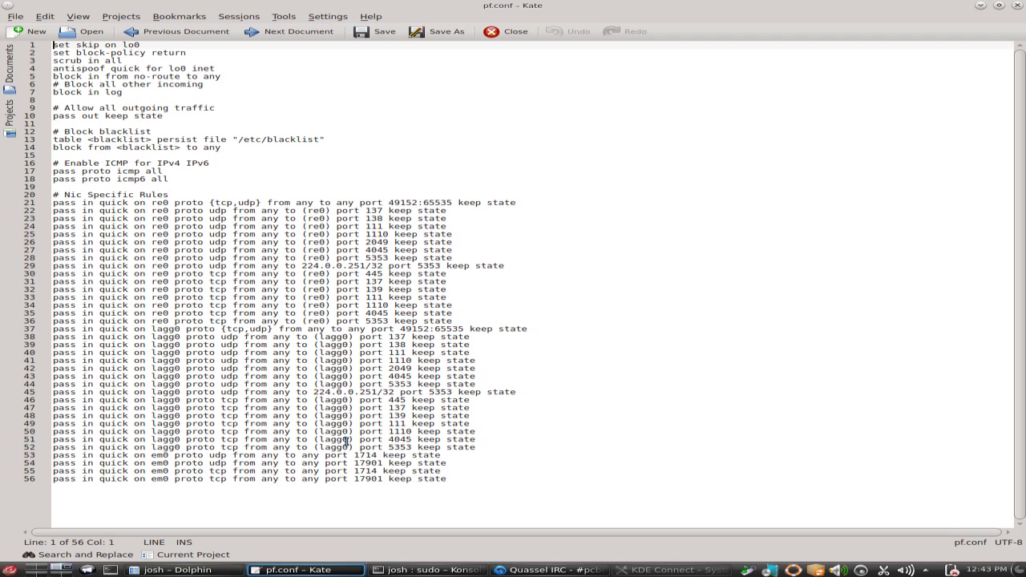
Examine the four em0 rules passing UDP and TCP ports 1714 and 17901 at the end of pf.conf
drag(491, 484, 45, 457)
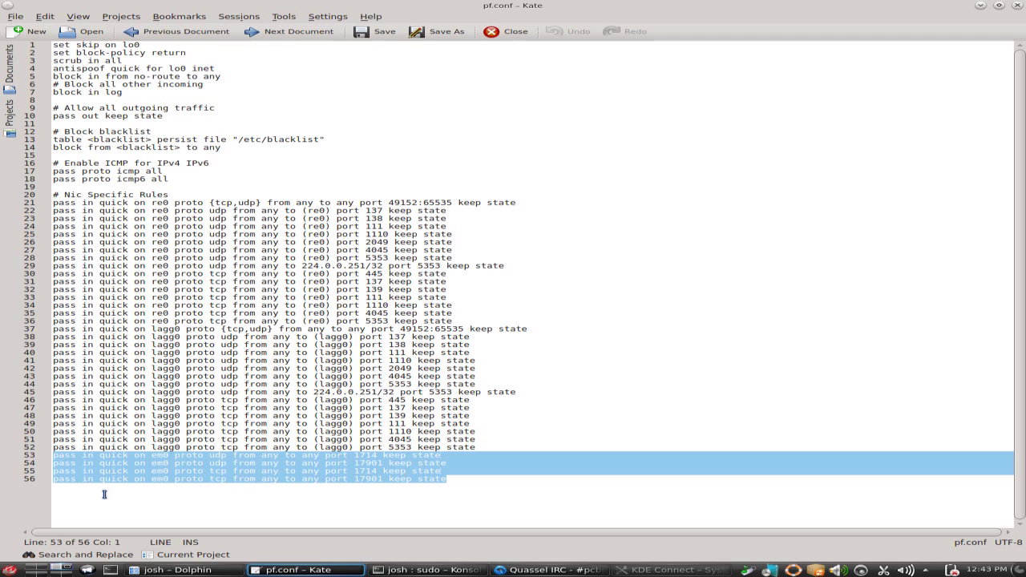
click(157, 456)
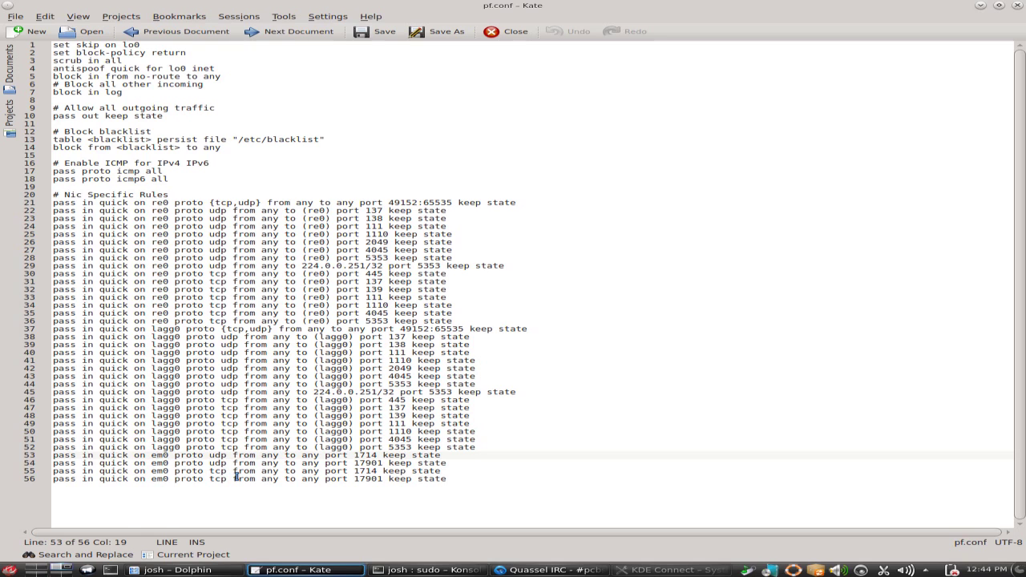
click(472, 481)
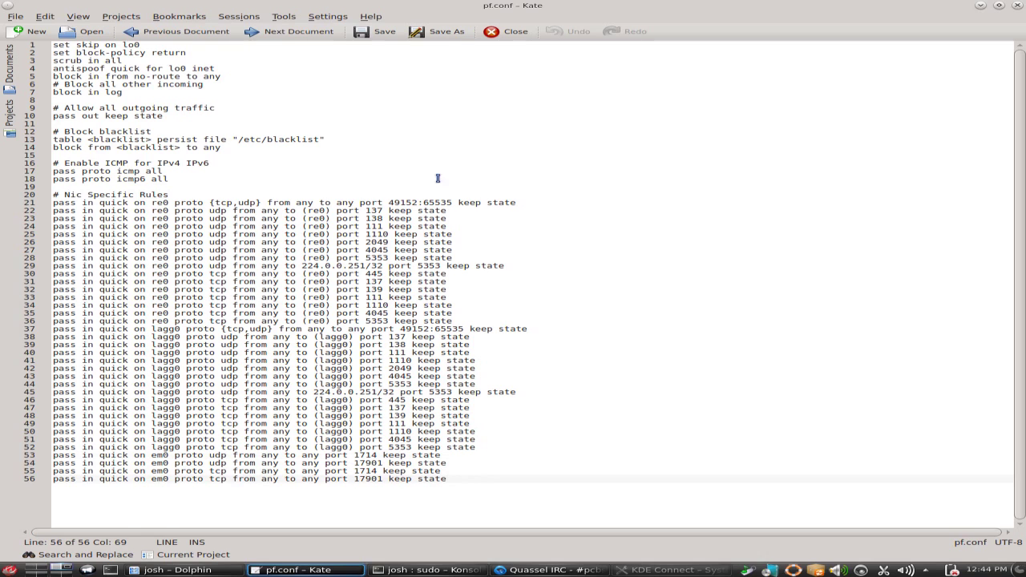
Save pf.conf, close Kate, and move the Konsole window out of view
click(382, 36)
click(1018, 5)
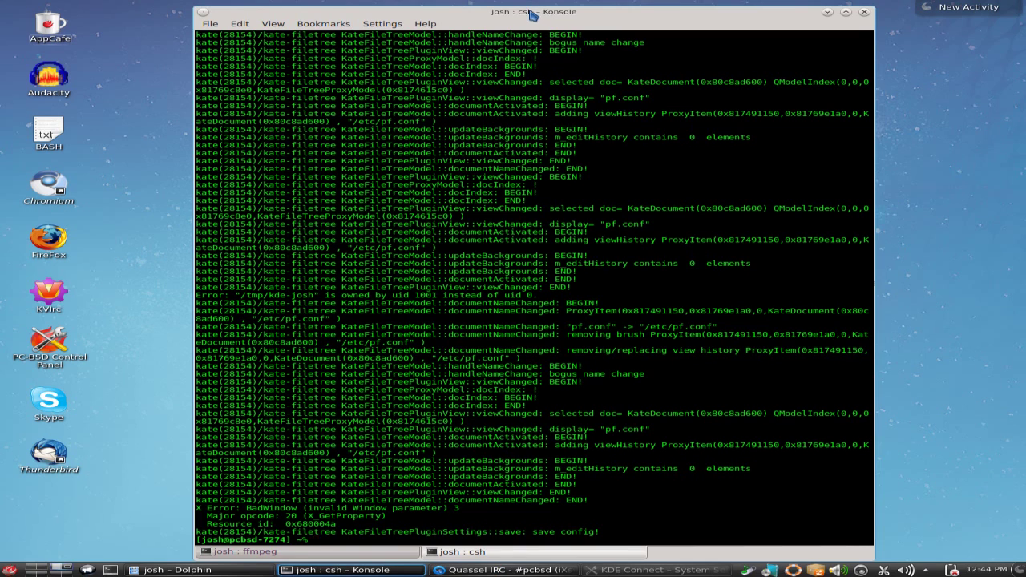
drag(530, 11, 1025, 12)
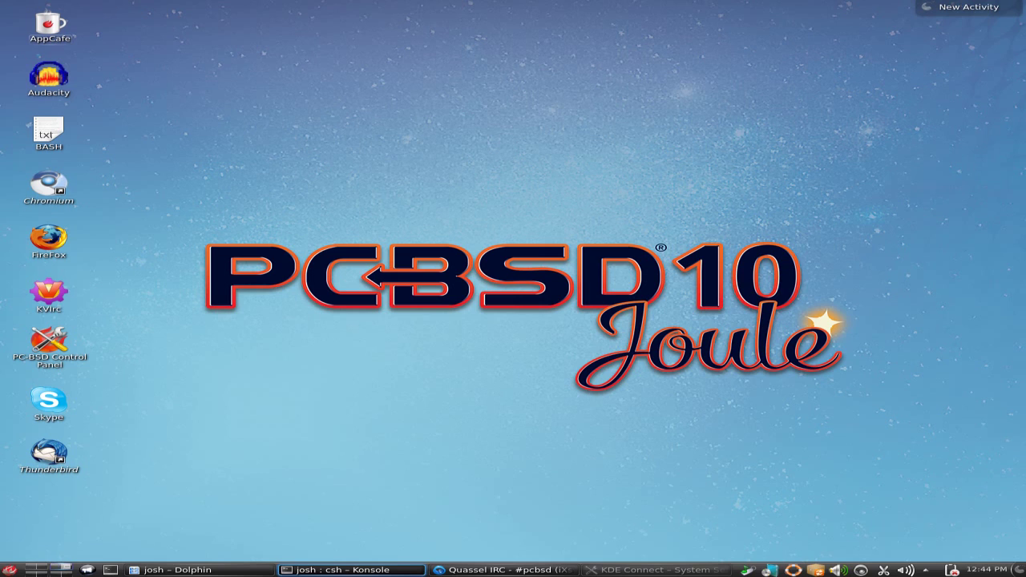
Accept the KDE Connect pairing request from the LG G2 and dismiss the pairing and ping notifications
click(544, 207)
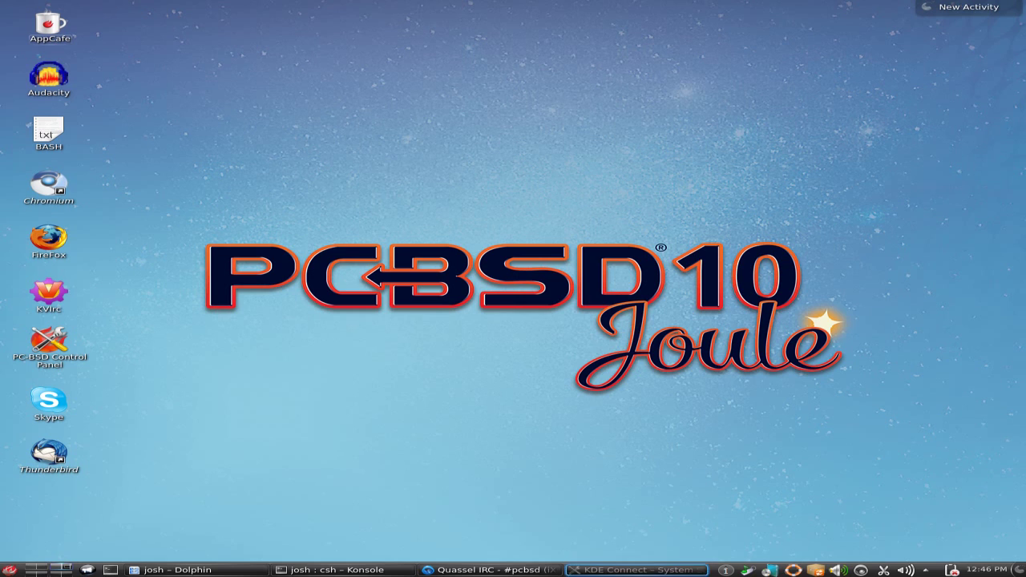
click(733, 570)
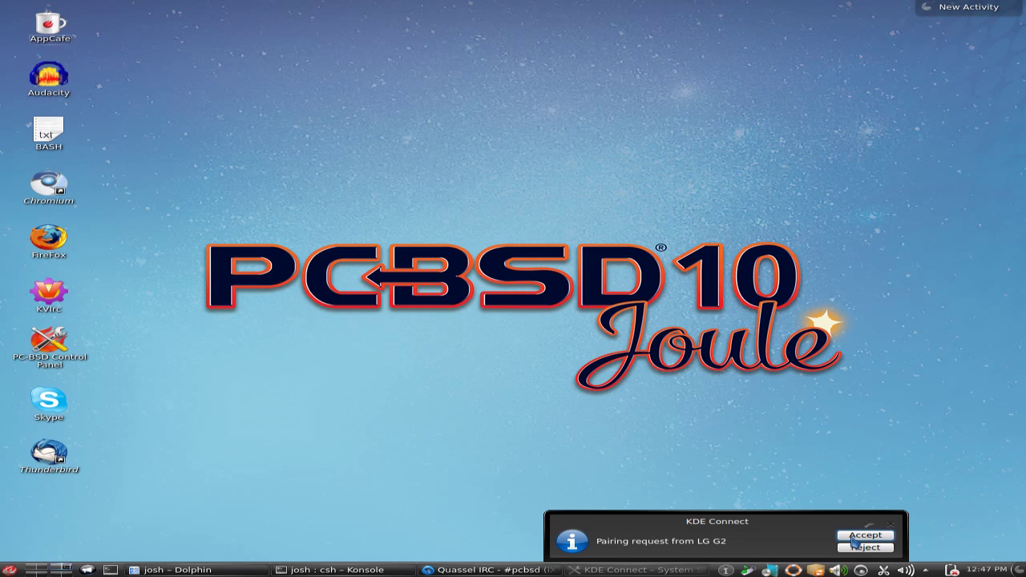
click(853, 538)
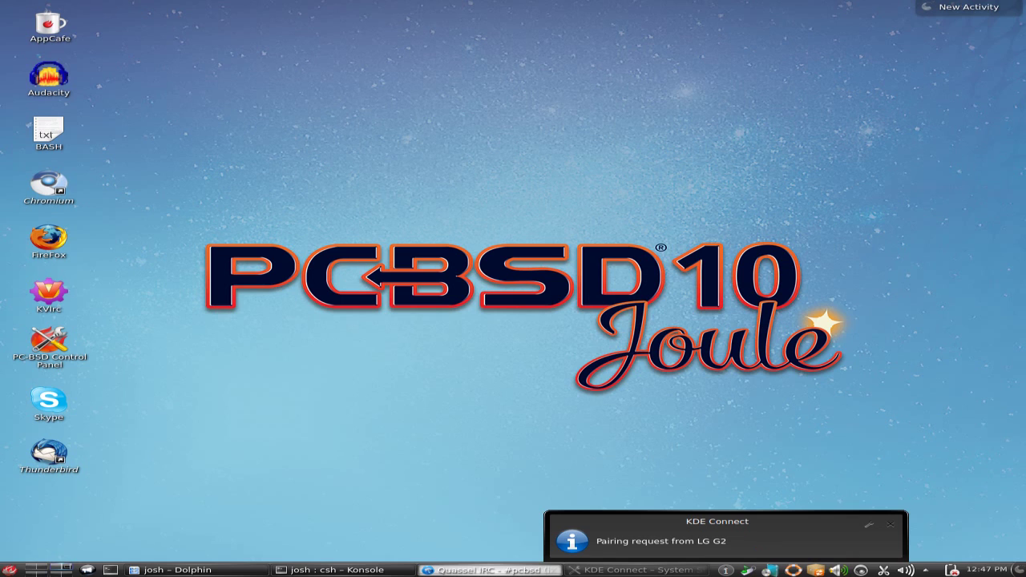
click(890, 525)
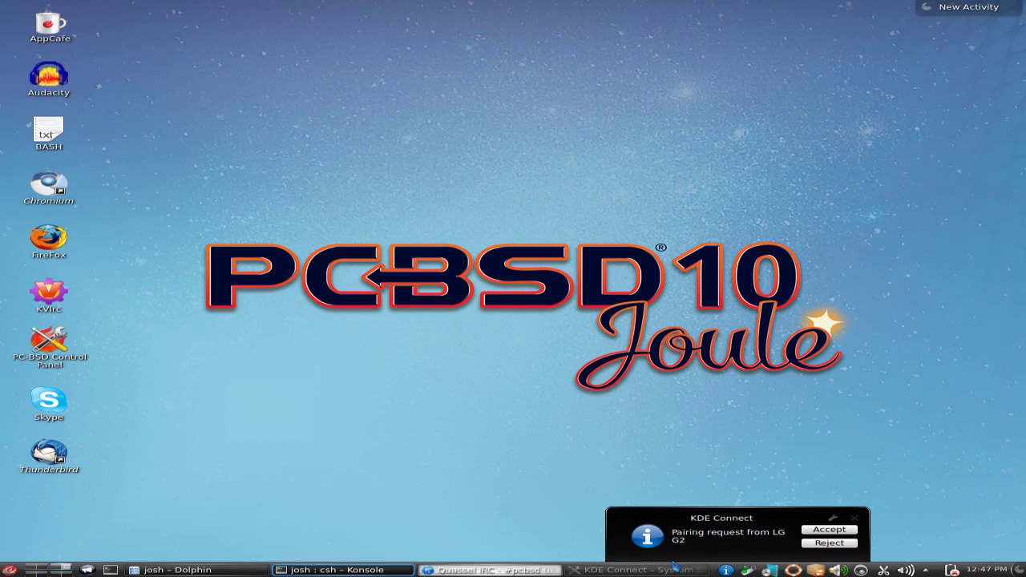
click(829, 531)
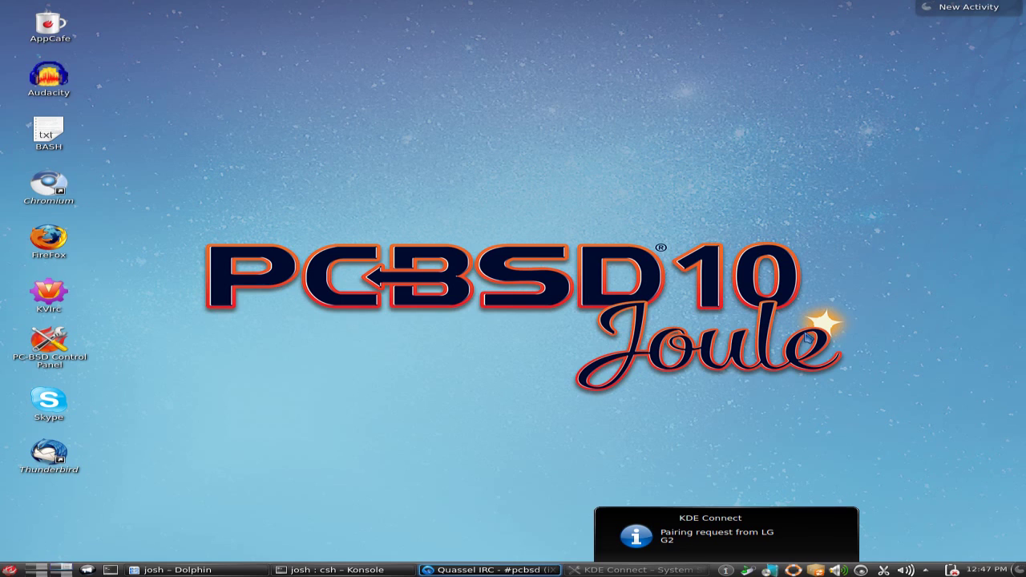
mouse_move(846, 519)
click(842, 519)
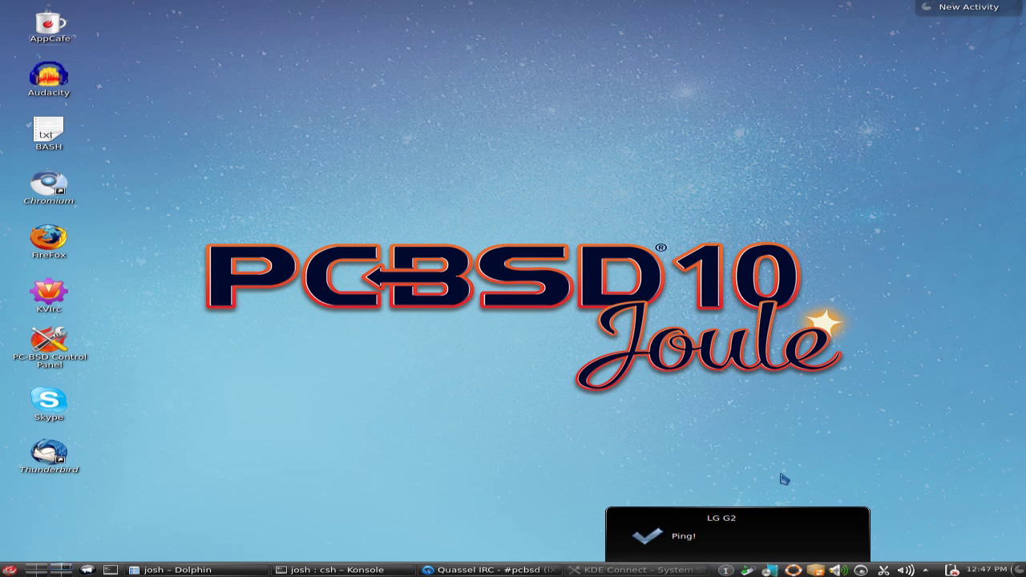
click(854, 524)
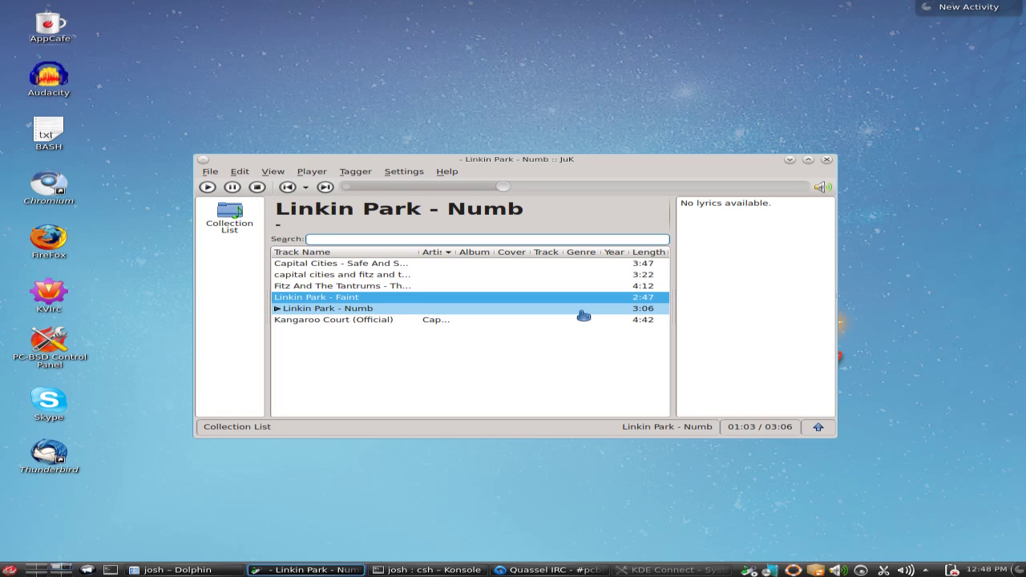
Test media control in JuK by skipping to the next track, stopping, resuming playback, skipping again, and stopping
key(XF86AudioNext)
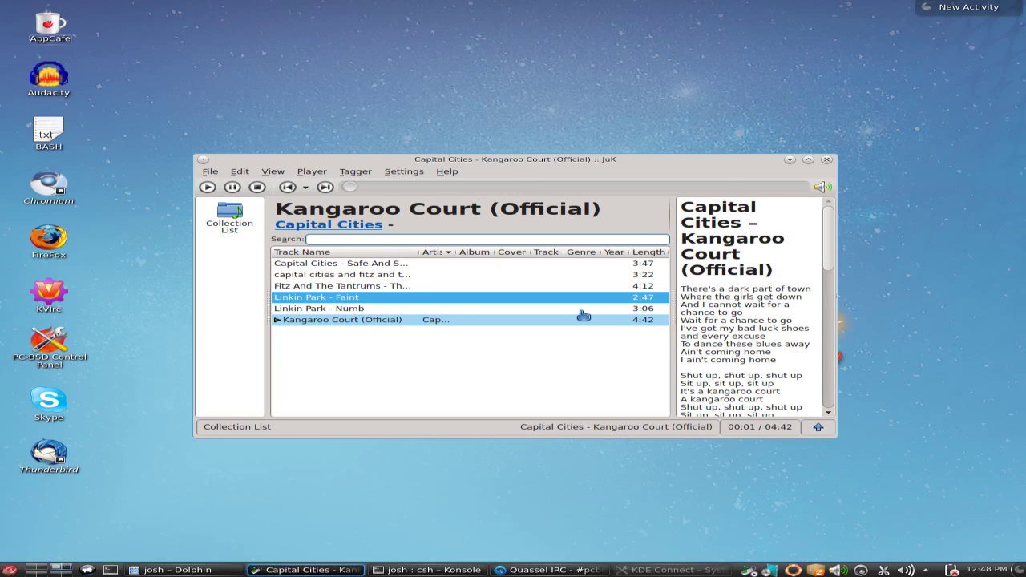
key(XF86AudioStop)
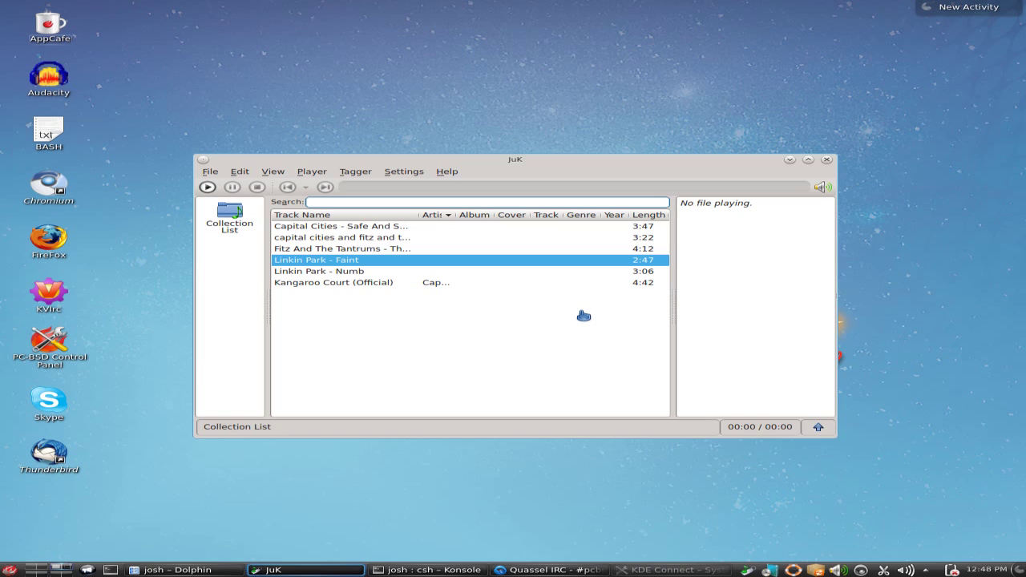
key(XF86AudioPlay)
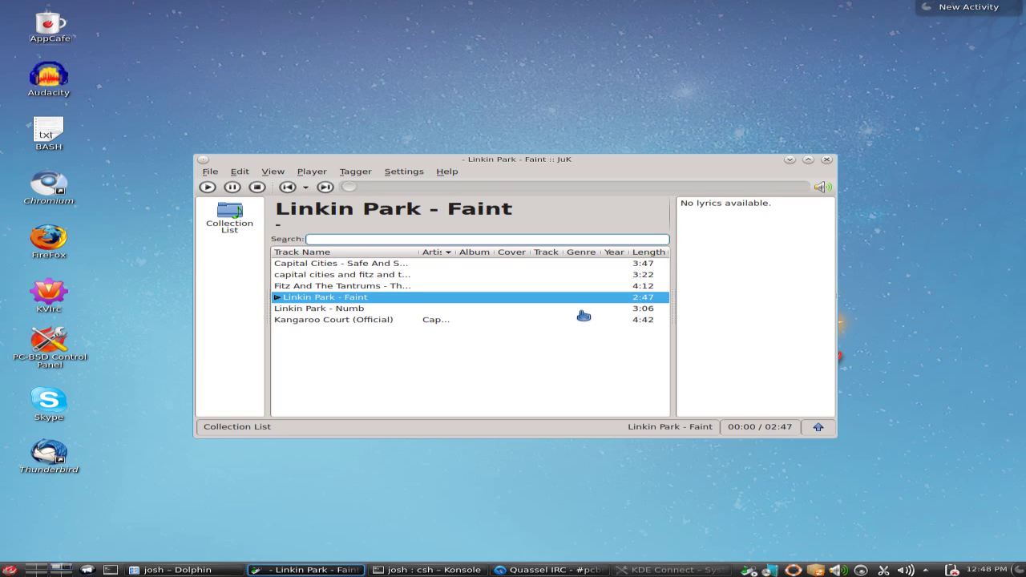
key(XF86AudioNext)
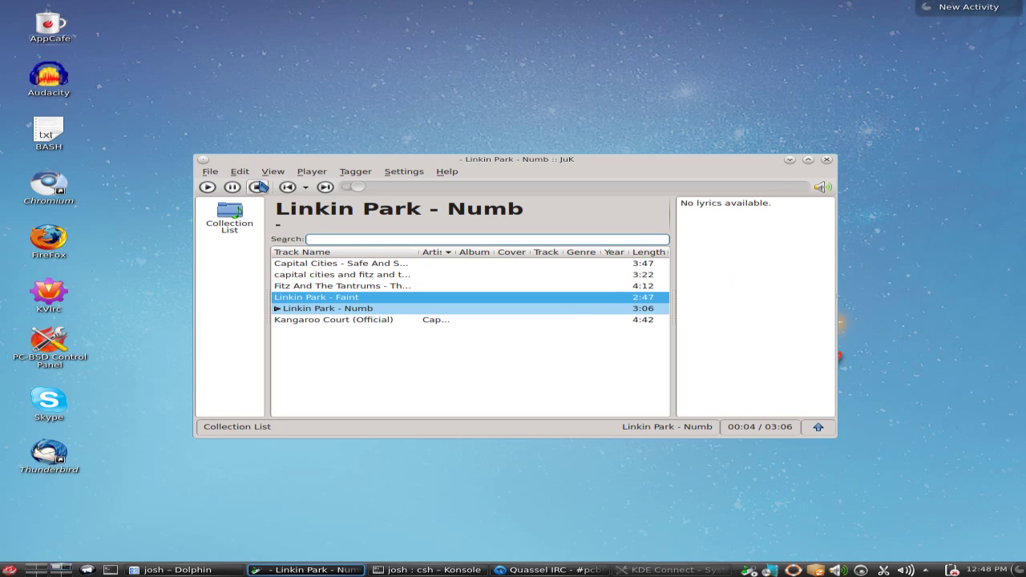
key(XF86AudioStop)
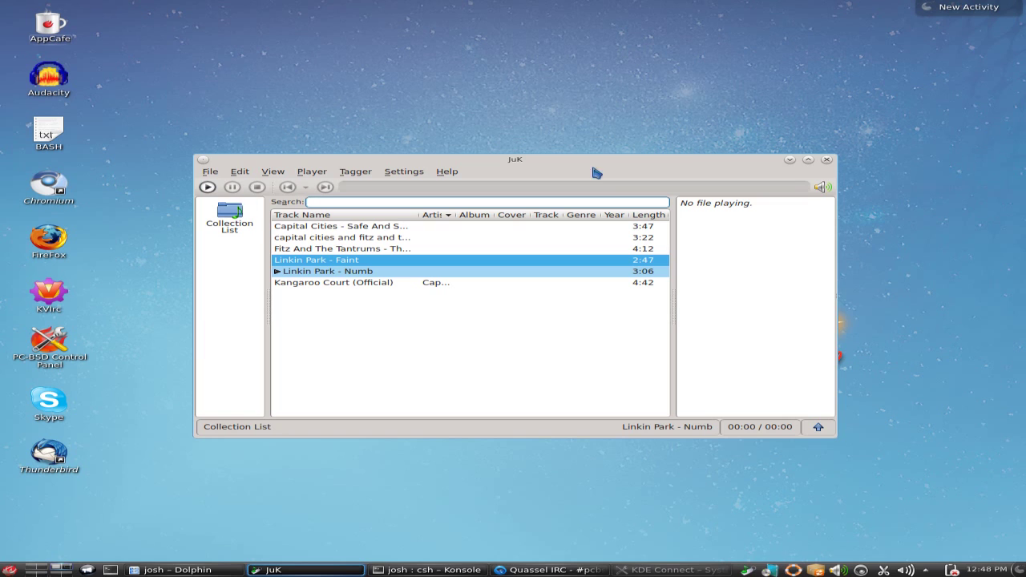
Close the JuK window and acknowledge the system tray docking message, choosing not to show it again
click(826, 159)
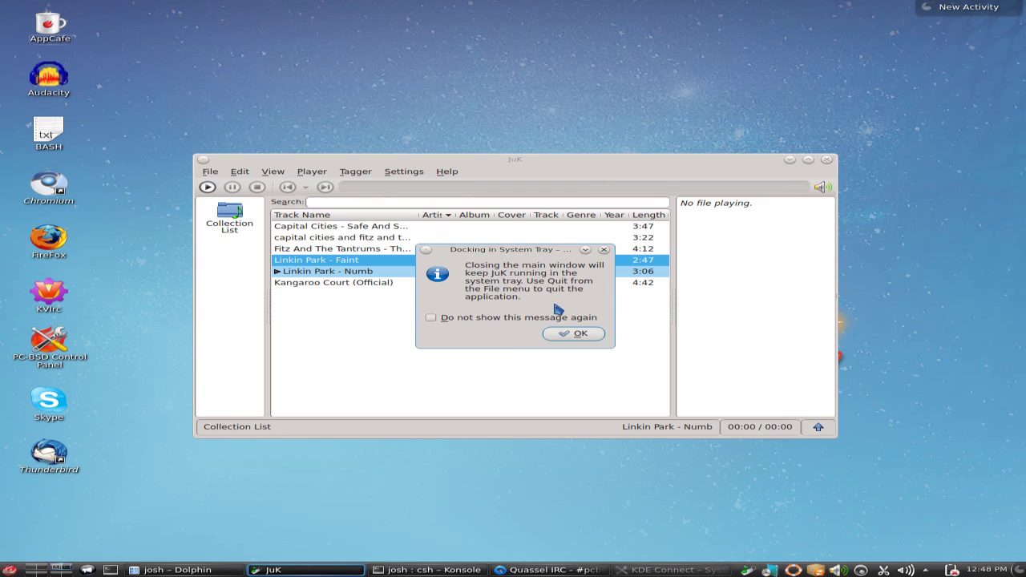
click(501, 321)
click(574, 334)
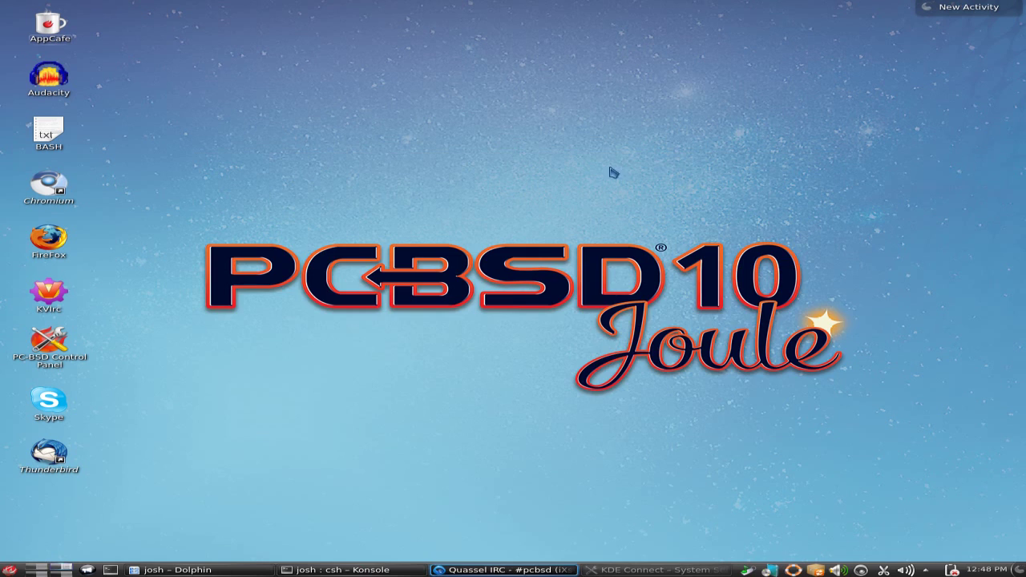
click(9, 571)
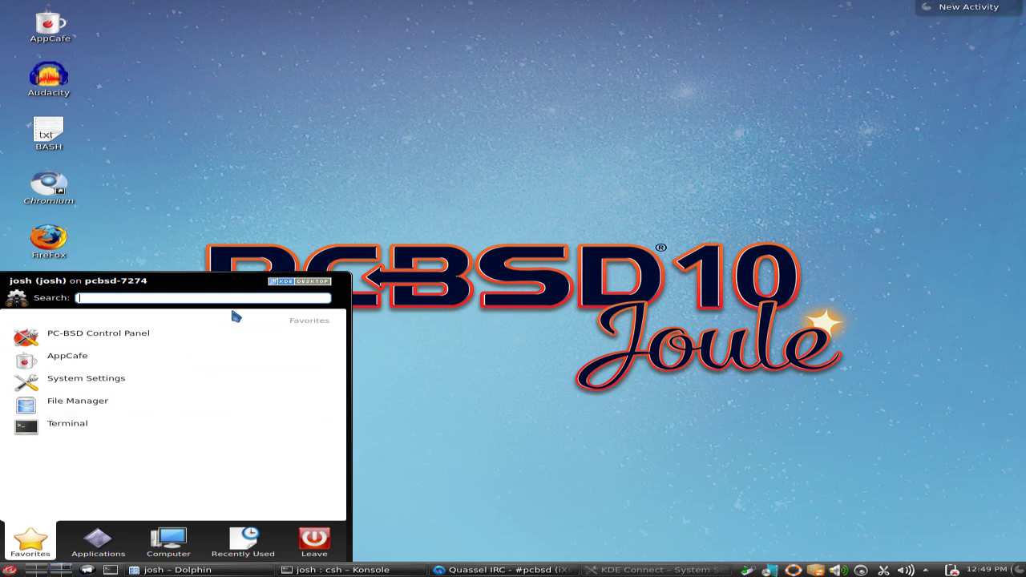
click(496, 288)
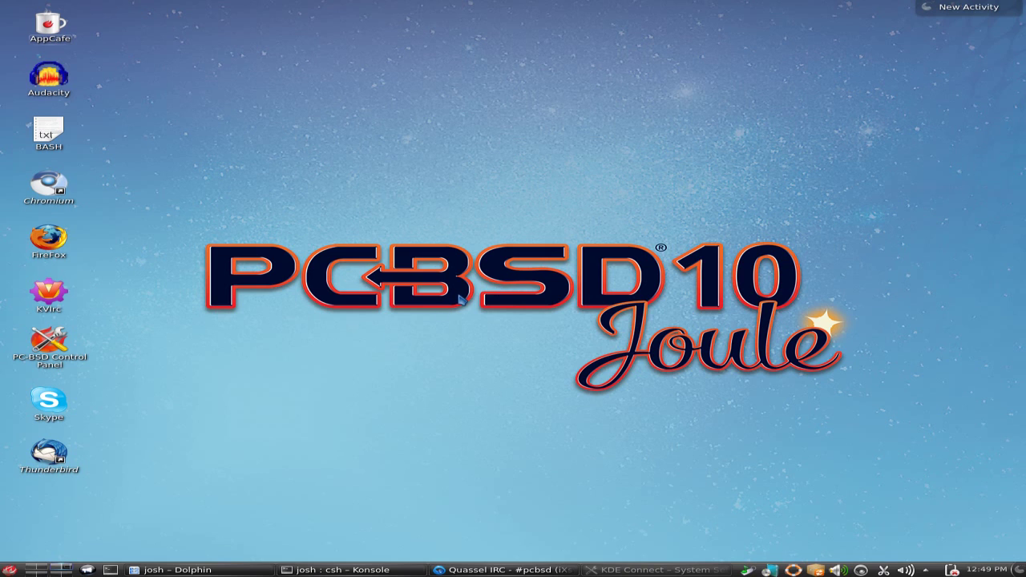
right_click(461, 297)
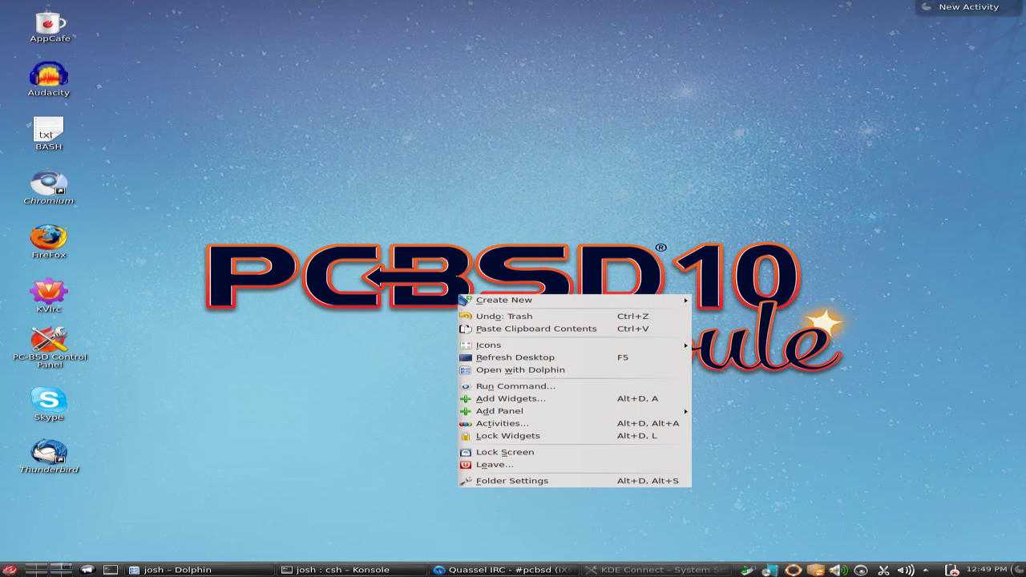
click(434, 242)
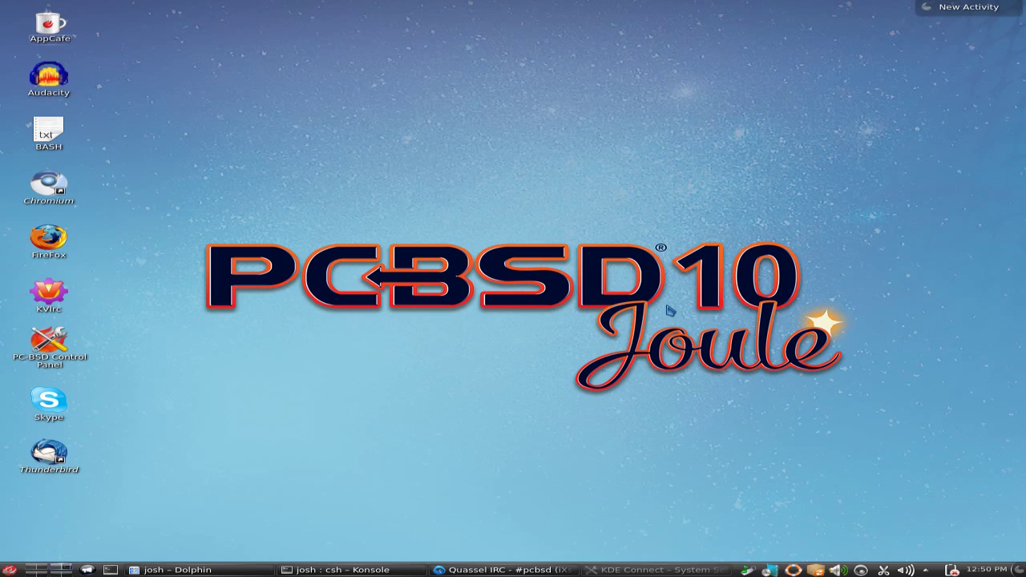
Restore the KDE Connect settings window, send a ping to the LG G2, and review its plugin list down to Touchpad
click(648, 570)
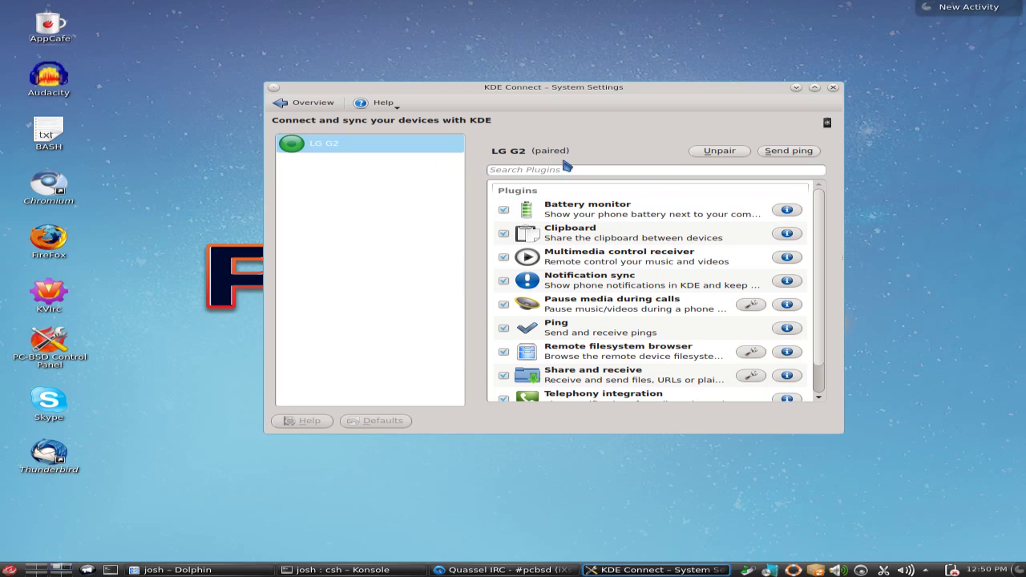
scroll(694, 199, down, 1)
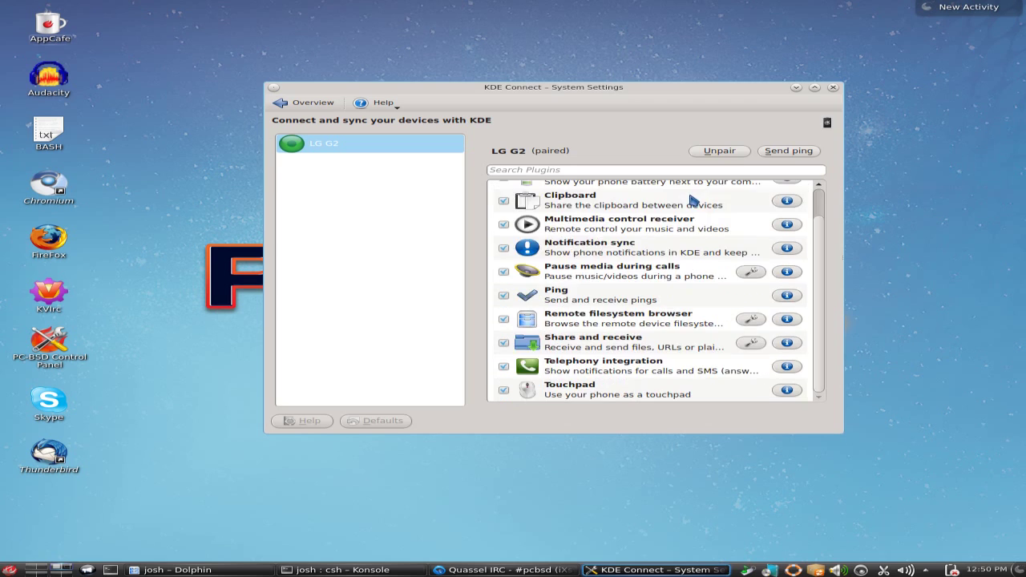
scroll(694, 200, up, 1)
click(776, 155)
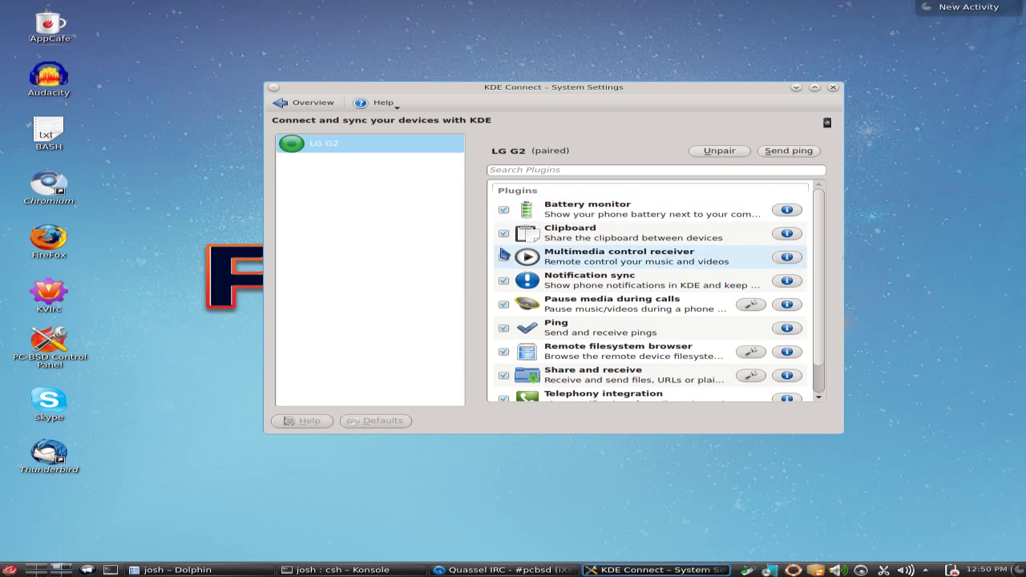
scroll(512, 240, down, 1)
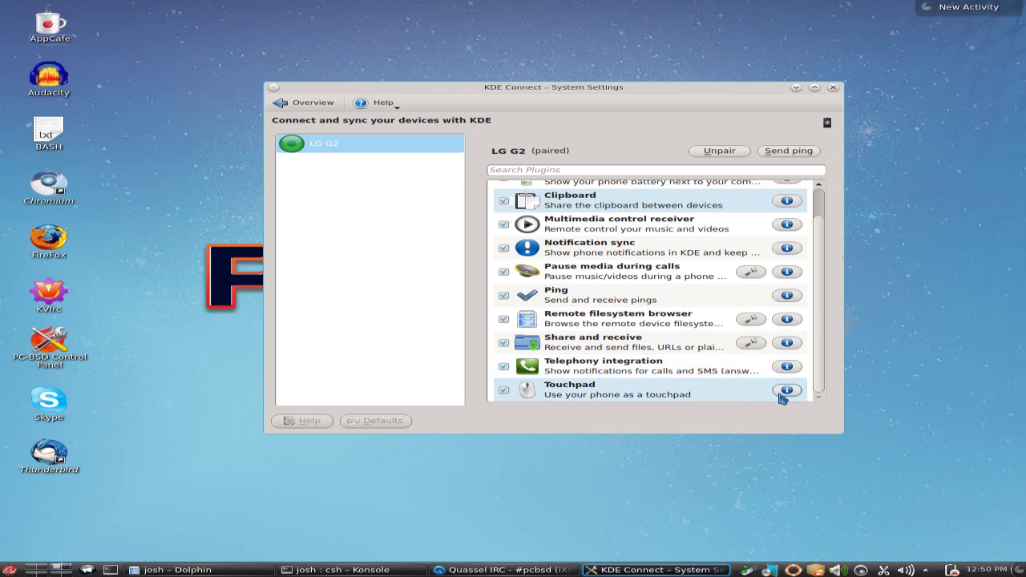
scroll(718, 373, up, 2)
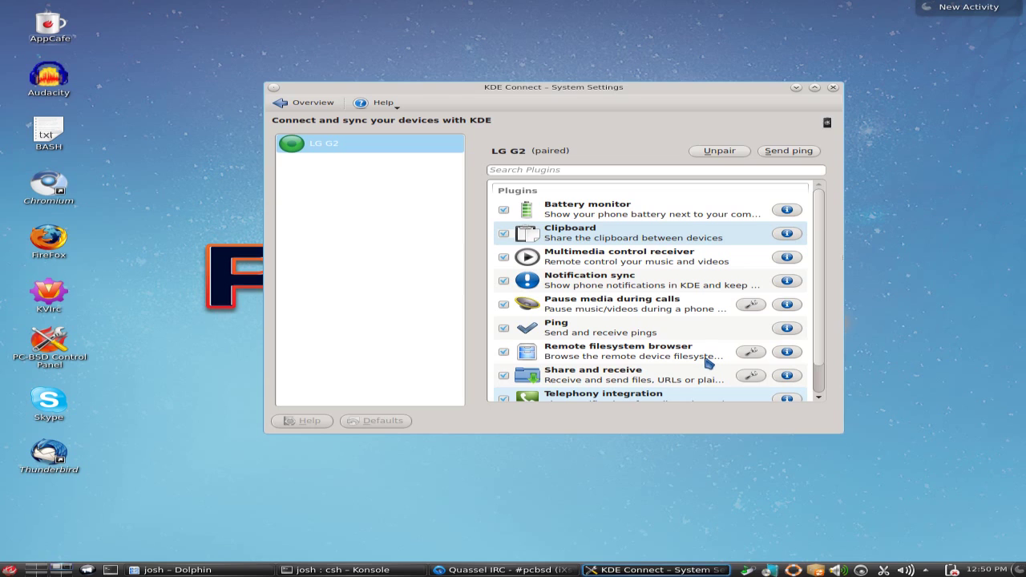
scroll(709, 364, down, 2)
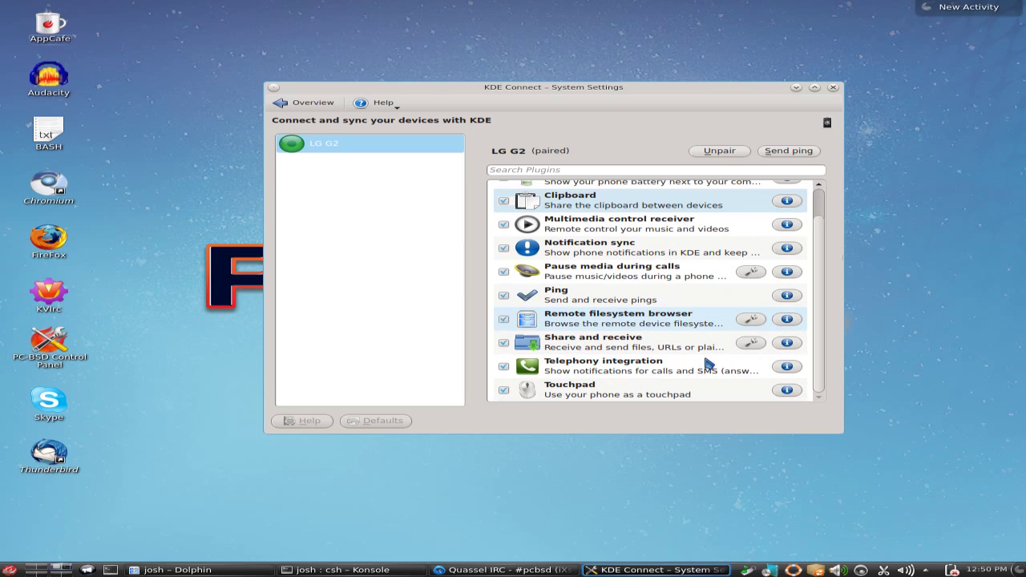